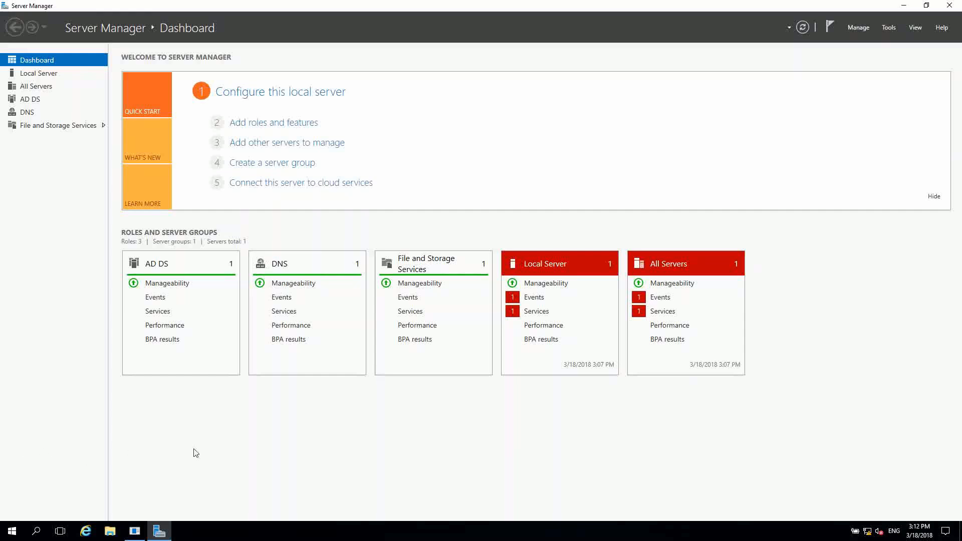
Step: Open File Explorer, browse to Local Disk (C:) and open the Test folder's properties
click(108, 530)
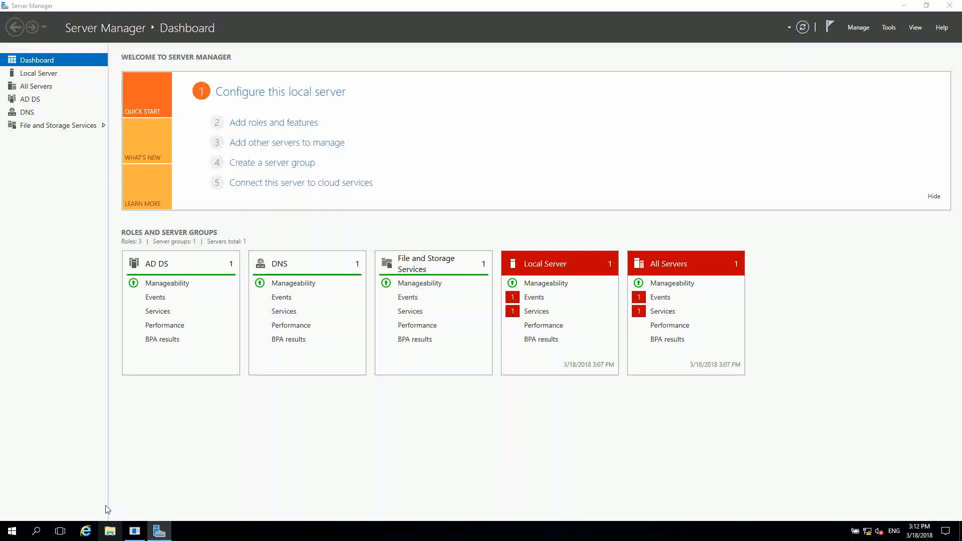
click(110, 531)
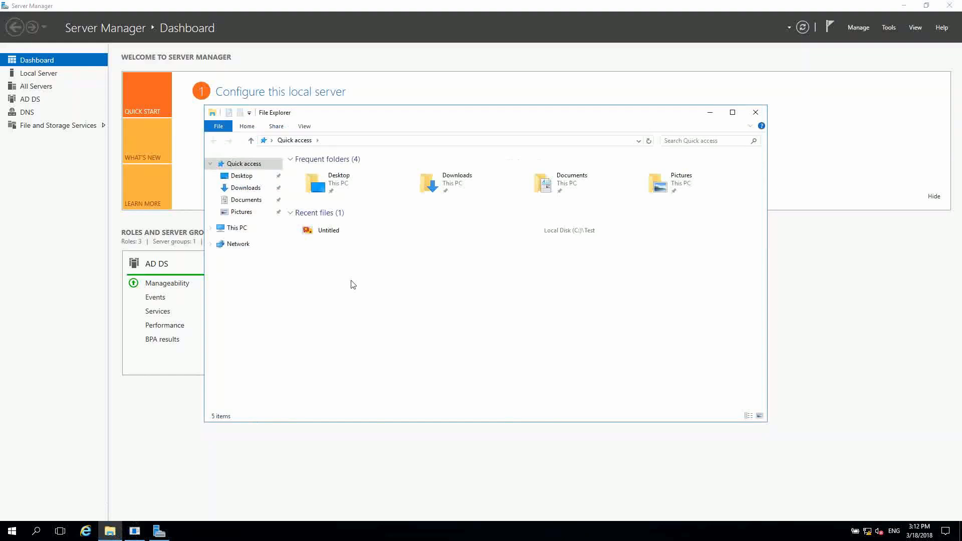
click(260, 226)
double_click(344, 253)
click(309, 202)
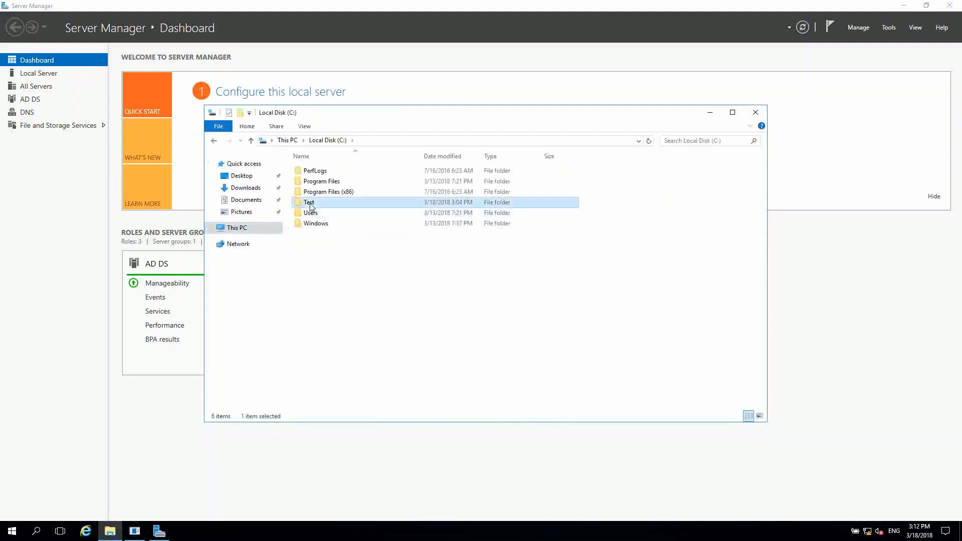
right_click(310, 202)
click(351, 389)
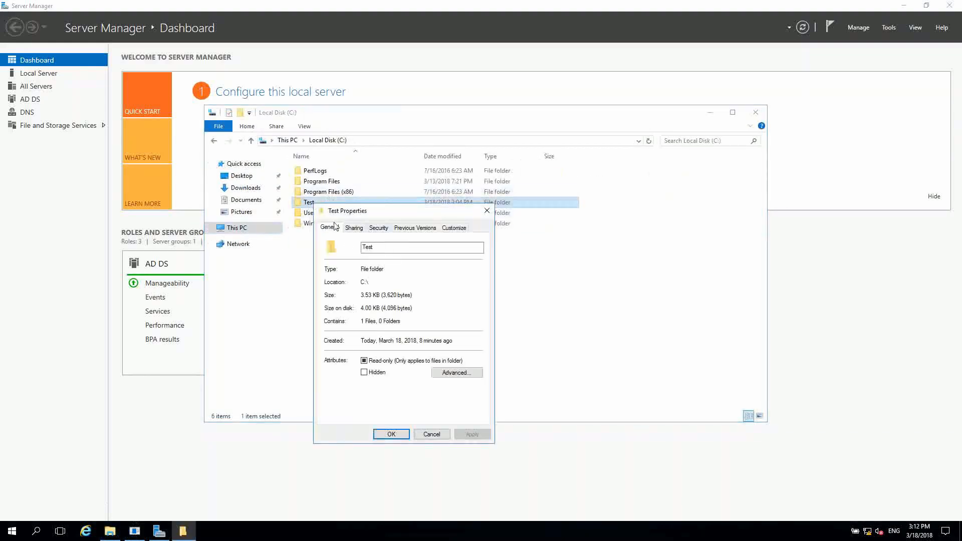
Step: Share the Test folder with Everyone at the Read/Write permission level and close its properties
click(355, 228)
drag(367, 284, 320, 280)
click(346, 295)
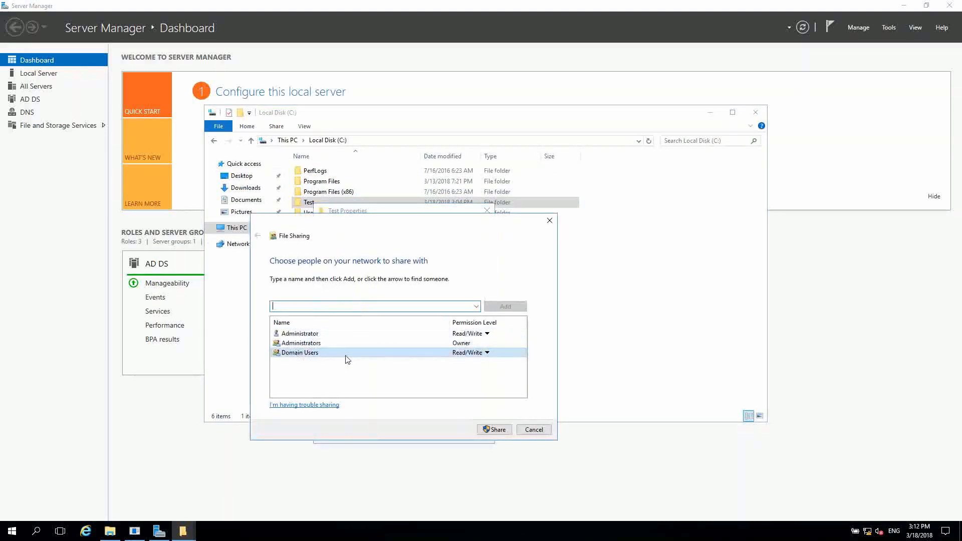
text(everyone)
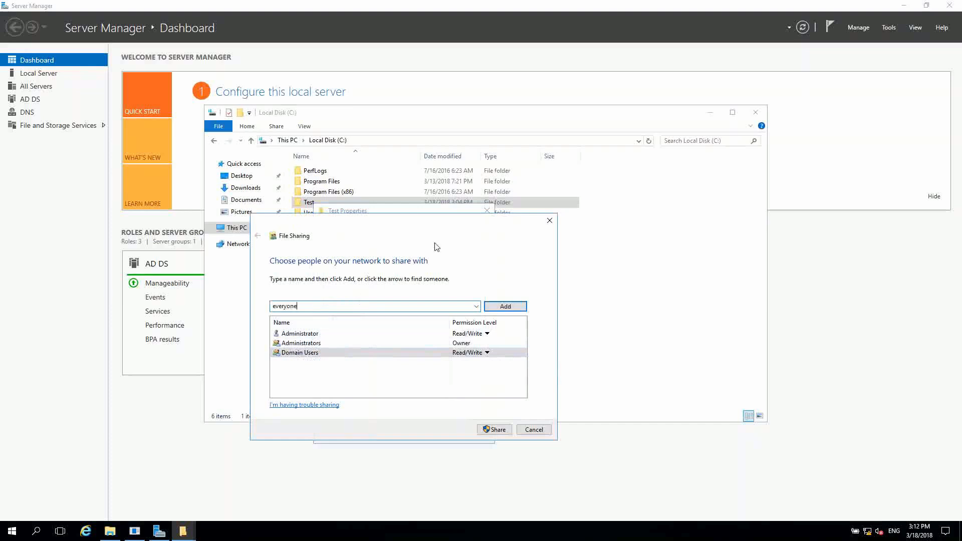
click(476, 306)
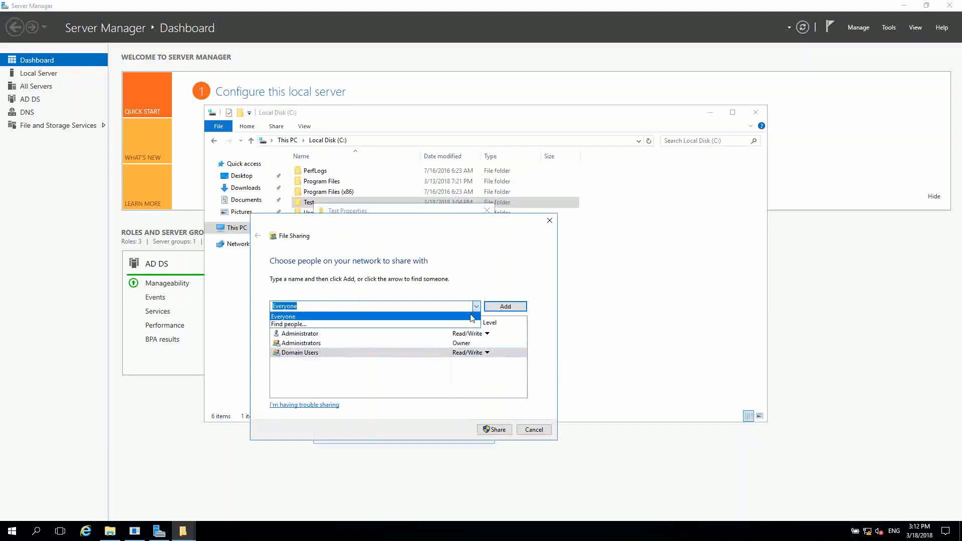
click(505, 306)
click(472, 362)
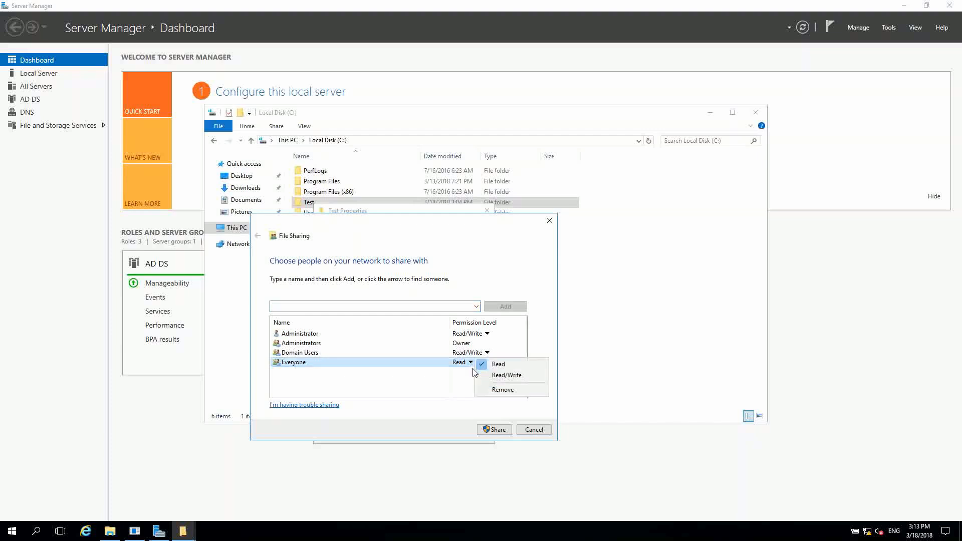
click(529, 376)
click(495, 430)
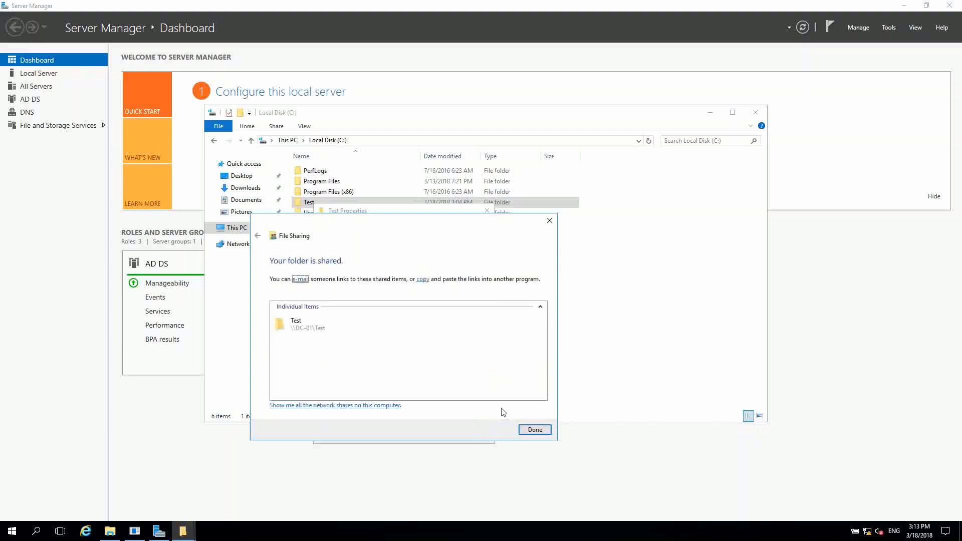
click(533, 430)
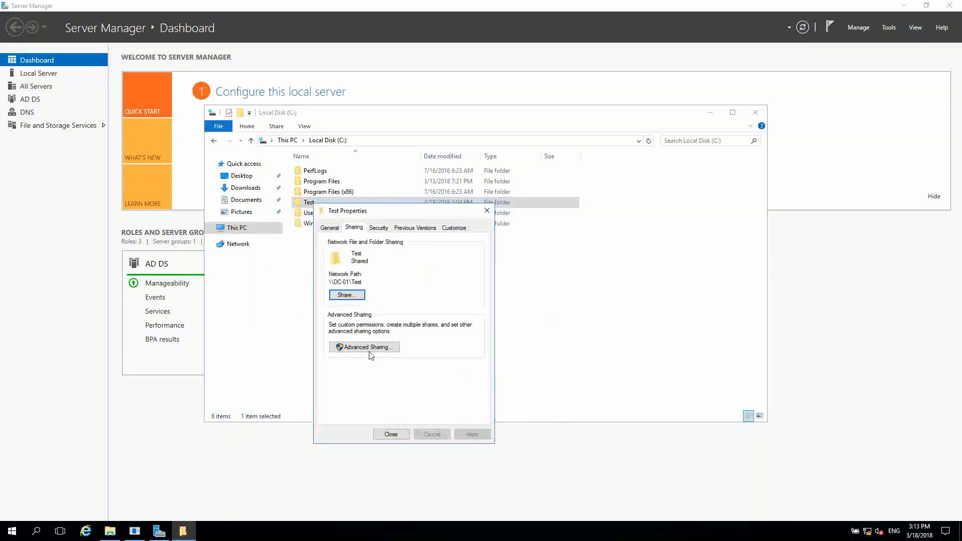
click(404, 436)
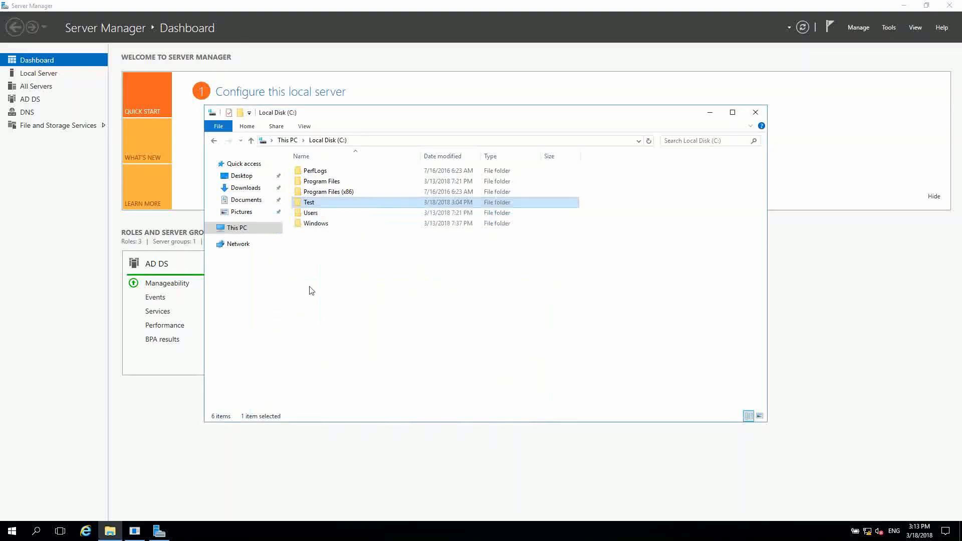
Step: Return to Server Manager, open Group Policy Management and expand the woahson.com domain
click(88, 230)
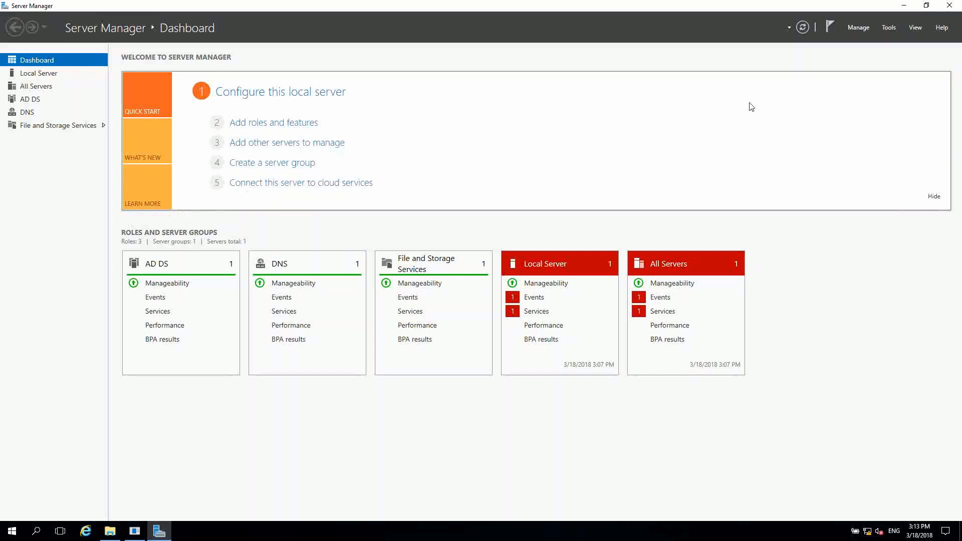
click(889, 27)
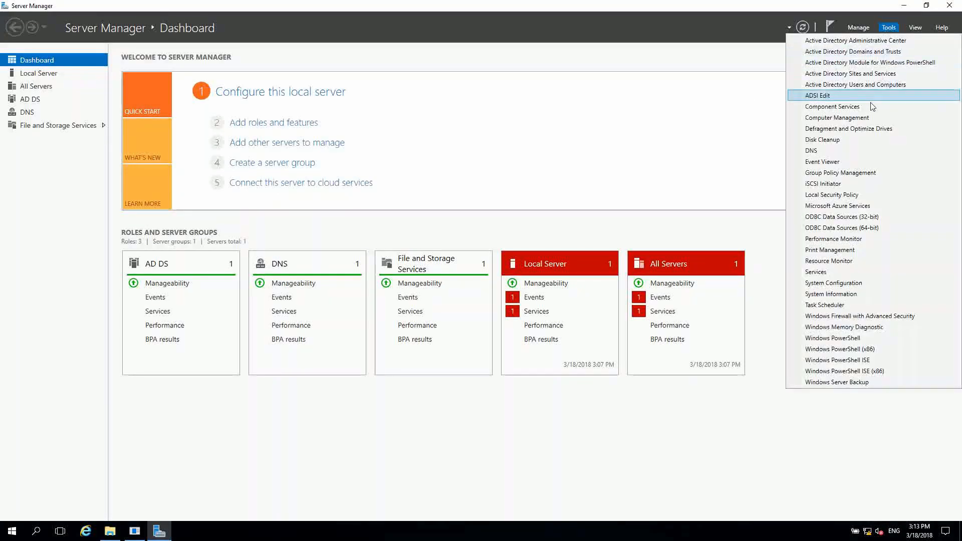
click(827, 173)
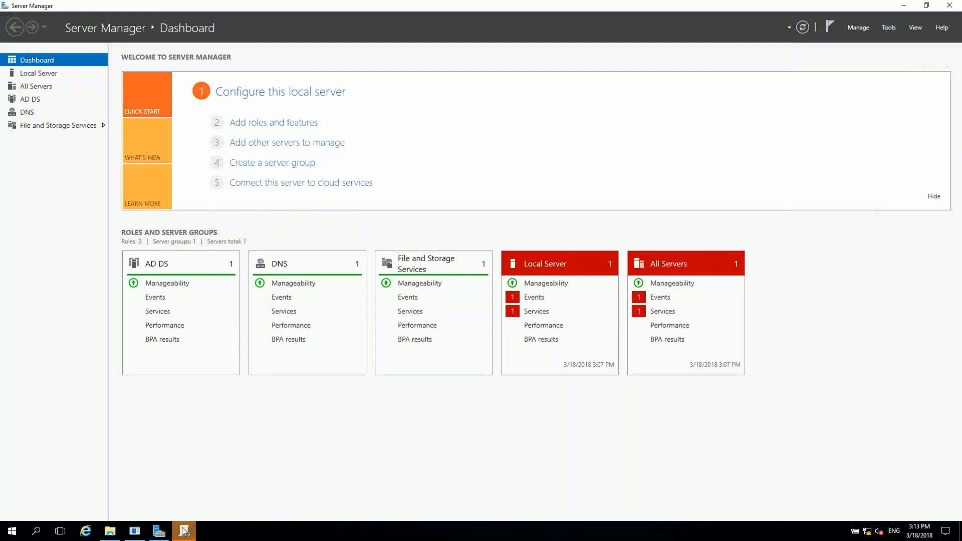
click(184, 532)
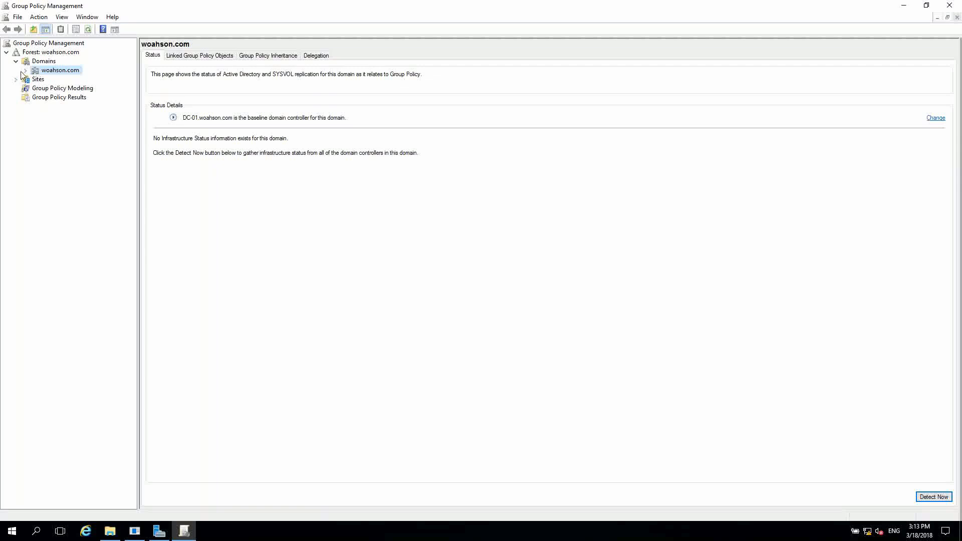
right_click(42, 71)
double_click(37, 72)
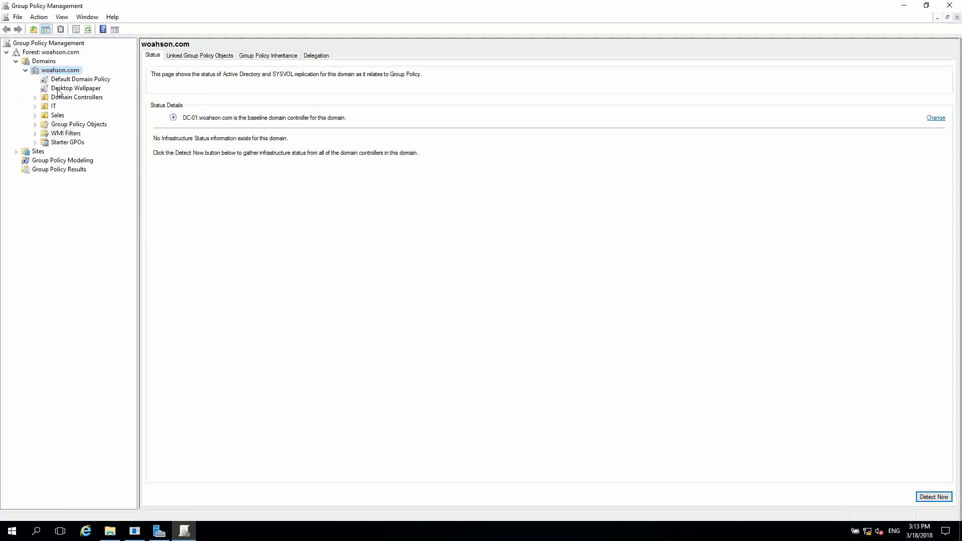
Step: Create a GPO named "Removed Run Option" linked to the woahson.com domain, with no source starter GPO
right_click(58, 90)
key(Escape)
right_click(56, 70)
click(75, 73)
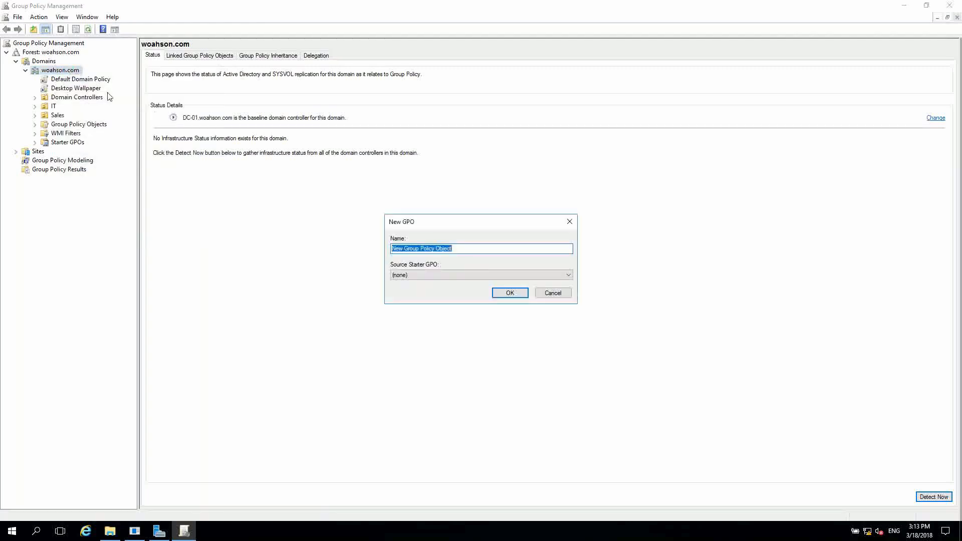
text(Tm)
key(BackSpace)
text(Removed Run Op)
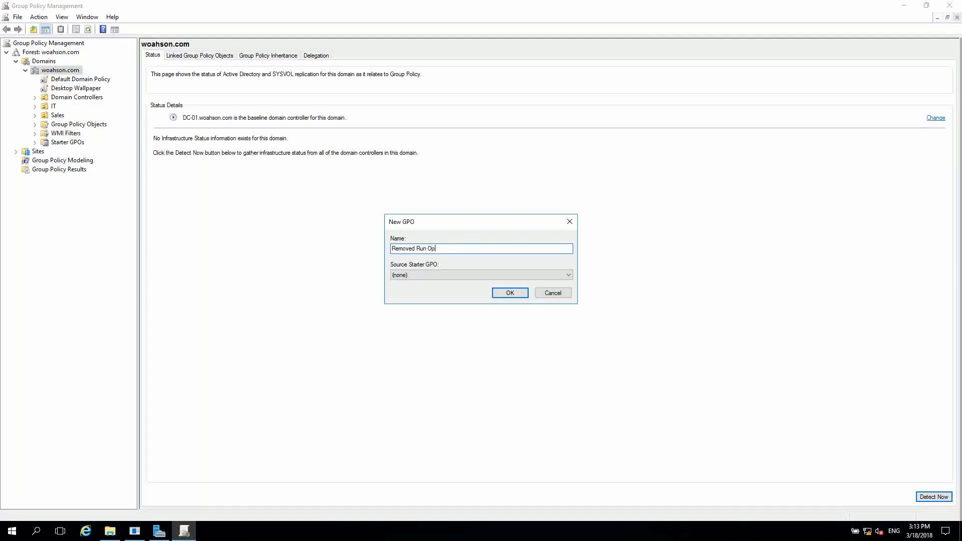
key(BackSpace)
key(BackSpace)
text(Option)
click(497, 294)
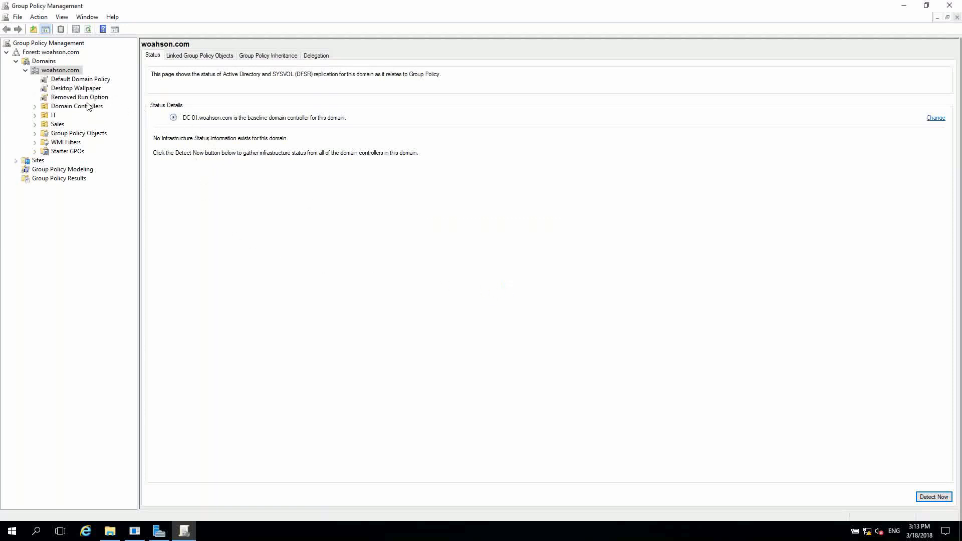
Step: Open the Removed Run Option GPO for editing and maximize the editor window
right_click(61, 99)
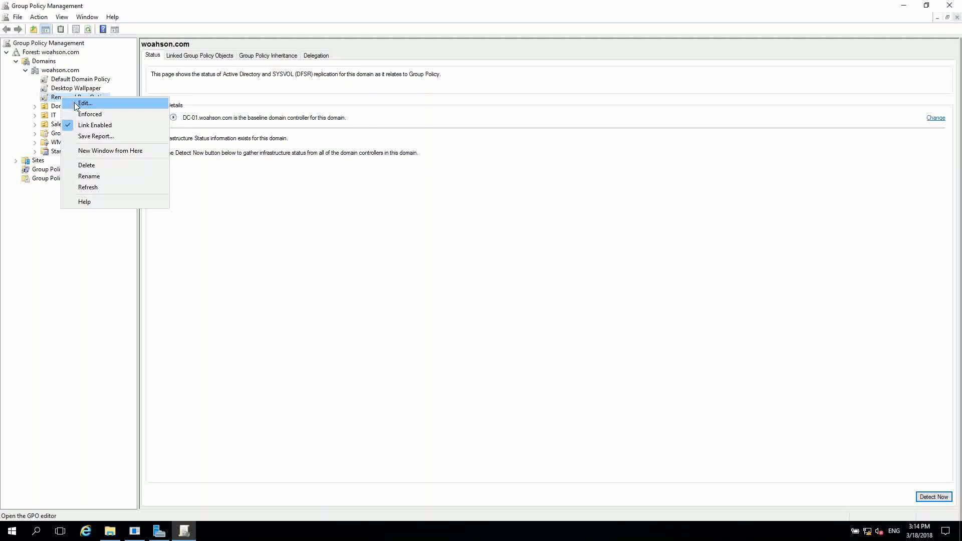
click(76, 103)
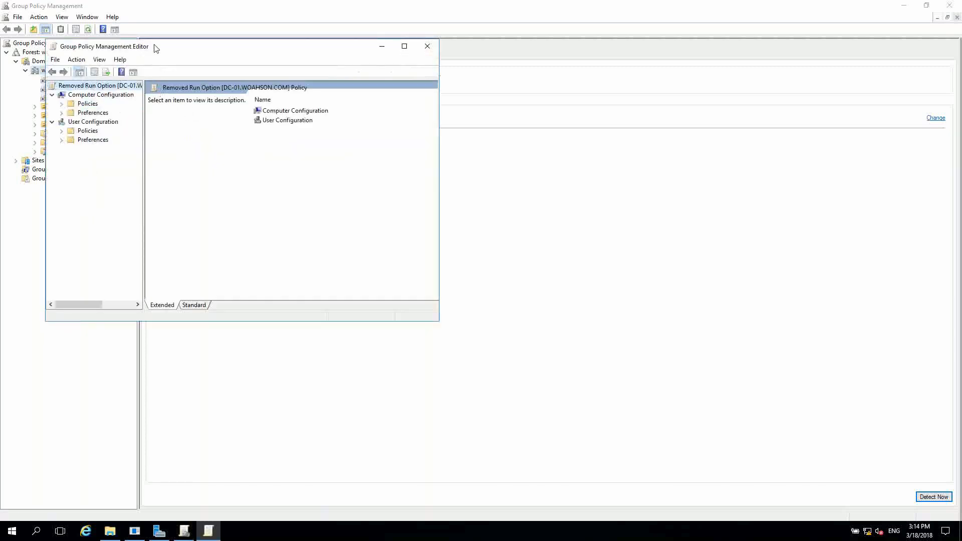
drag(154, 48, 353, 90)
double_click(352, 91)
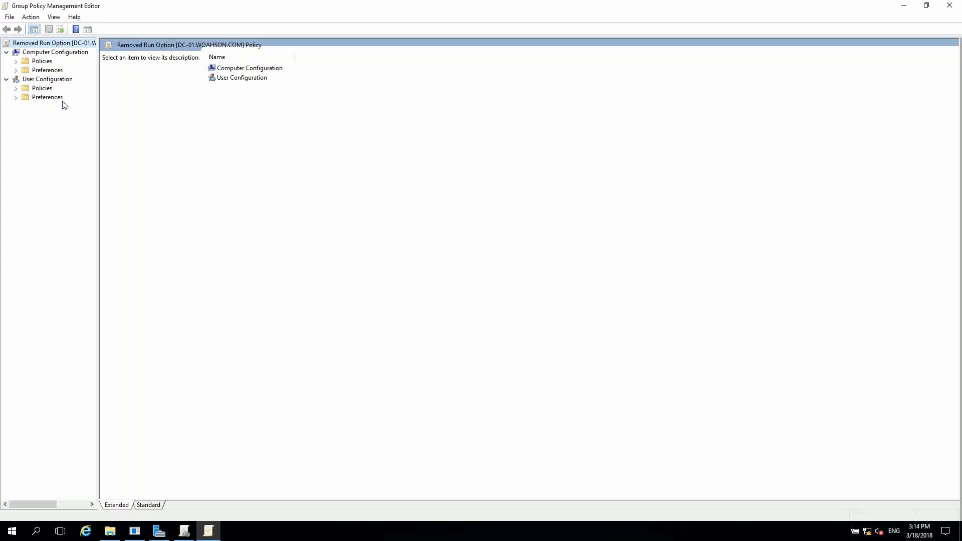
Step: Show the Start Menu and Taskbar policies under User Configuration's Administrative Templates and sort them by setting name
click(15, 89)
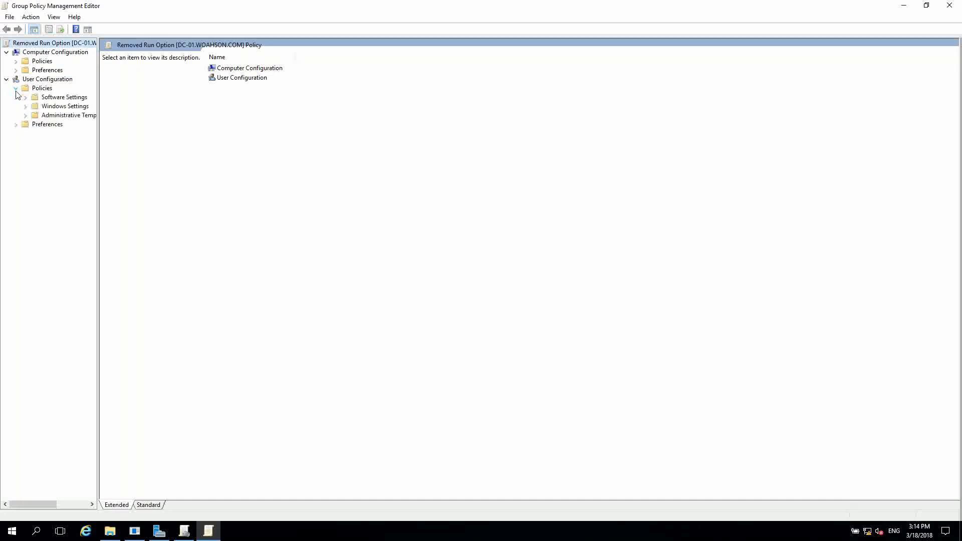
click(26, 116)
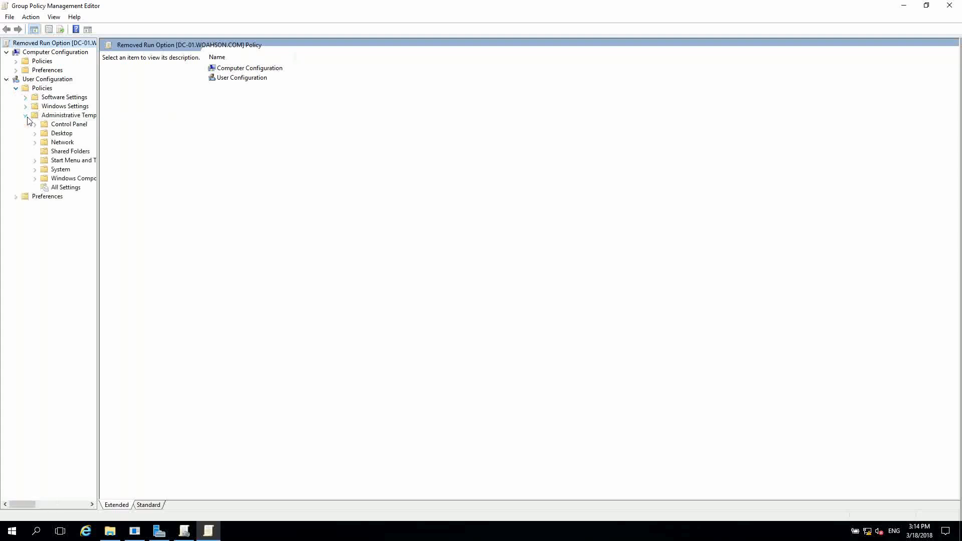
click(53, 162)
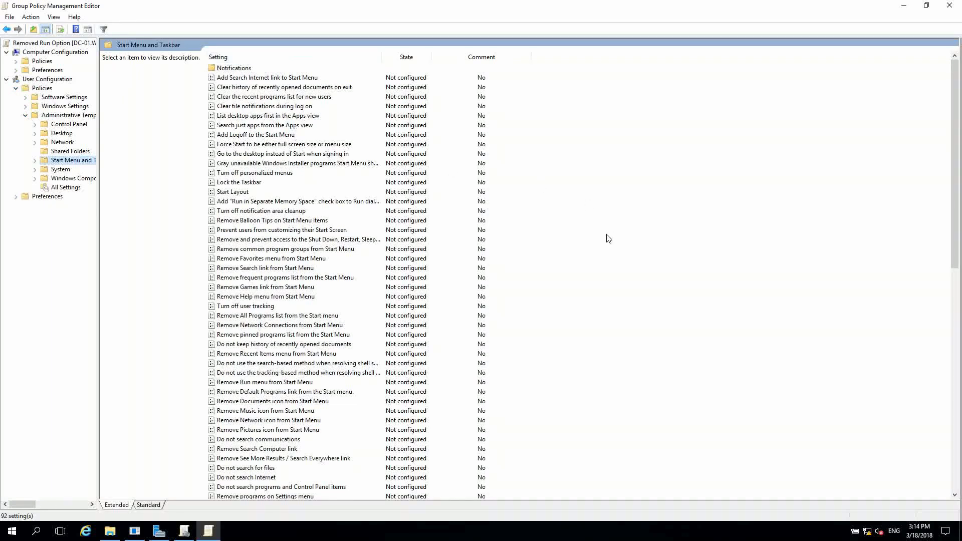
scroll(528, 212, down, 7)
scroll(528, 213, down, 9)
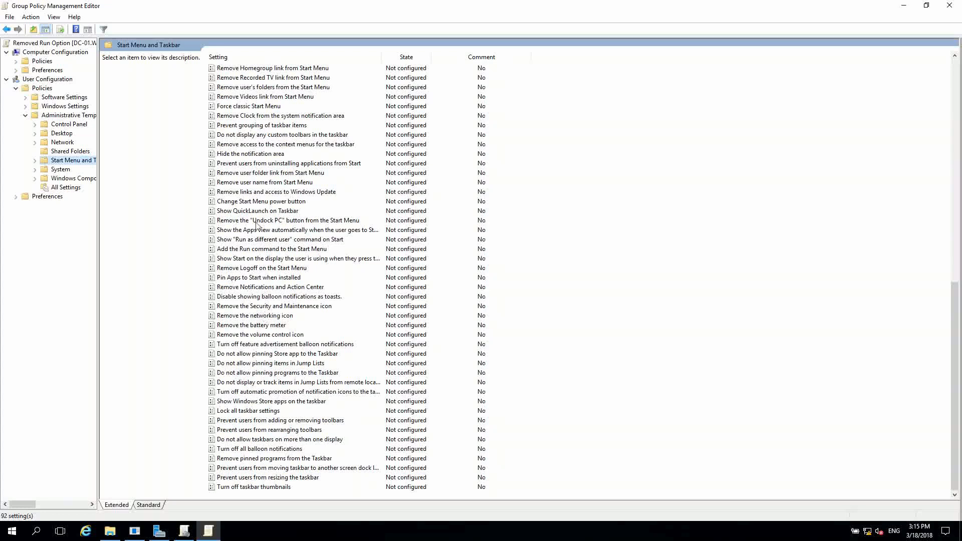
scroll(240, 65, up, 2)
click(236, 58)
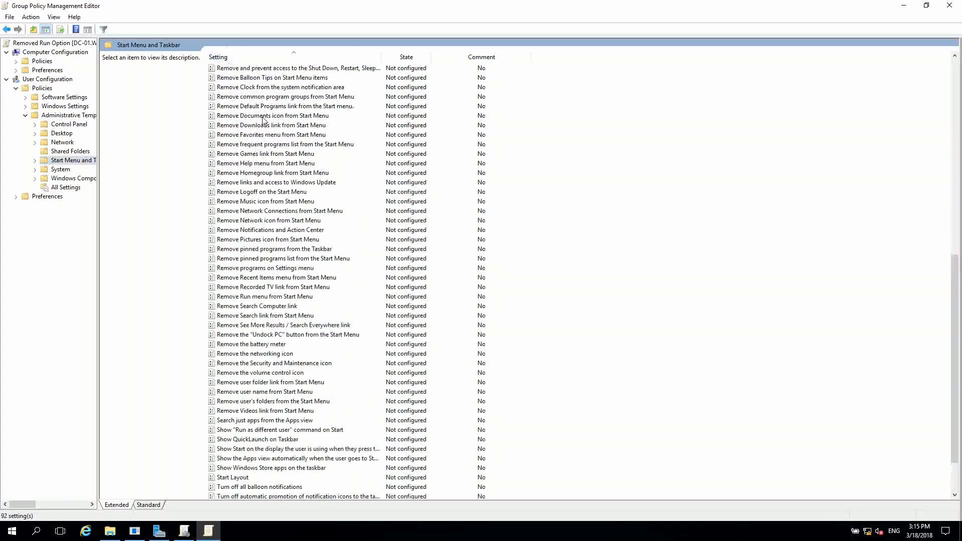
Step: Find the "Remove Run menu from Start Menu" policy in the sorted list and open its settings
scroll(260, 129, up, 1)
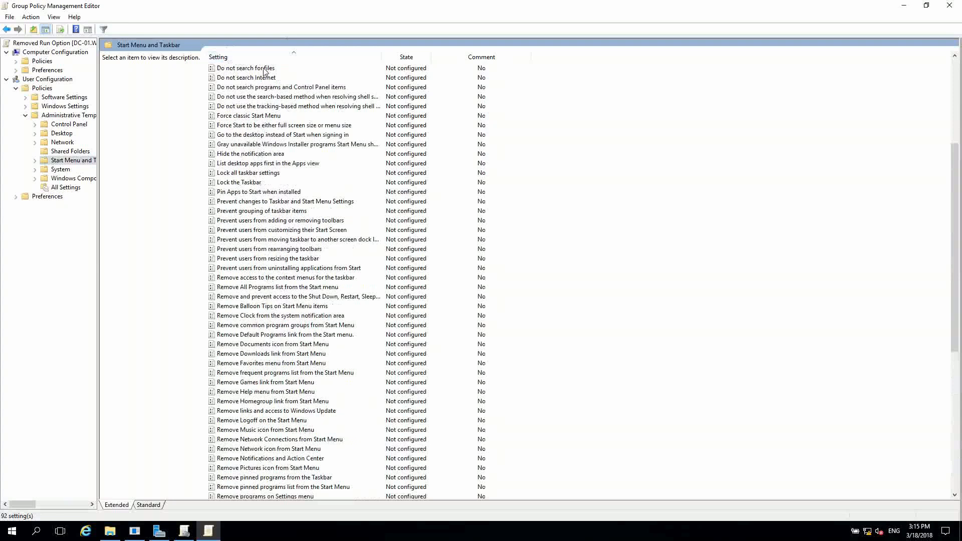
scroll(266, 100, down, 4)
scroll(242, 233, down, 5)
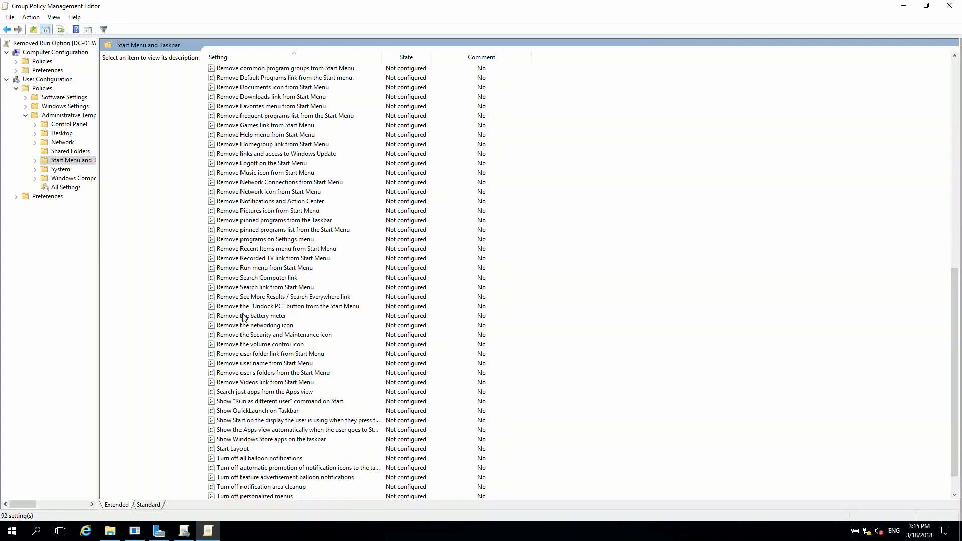
click(237, 268)
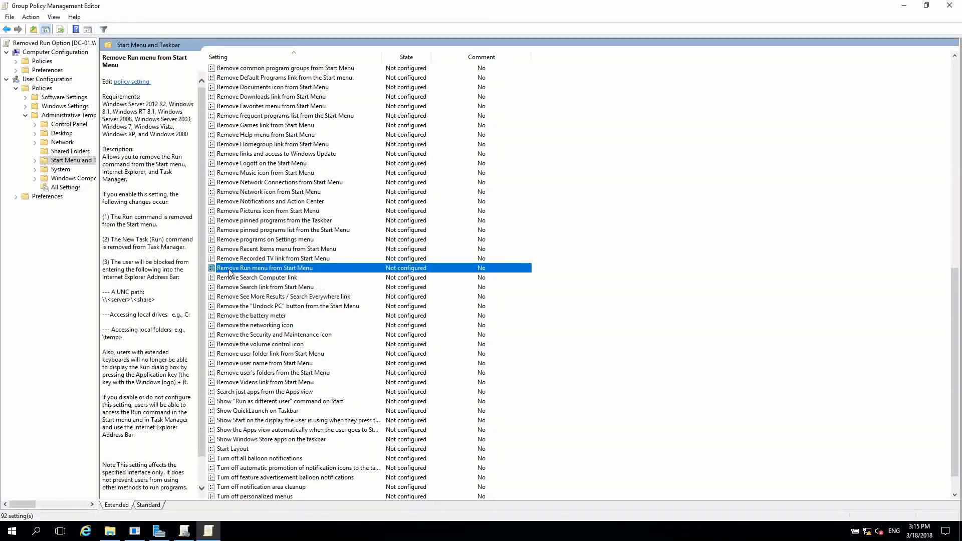
double_click(224, 271)
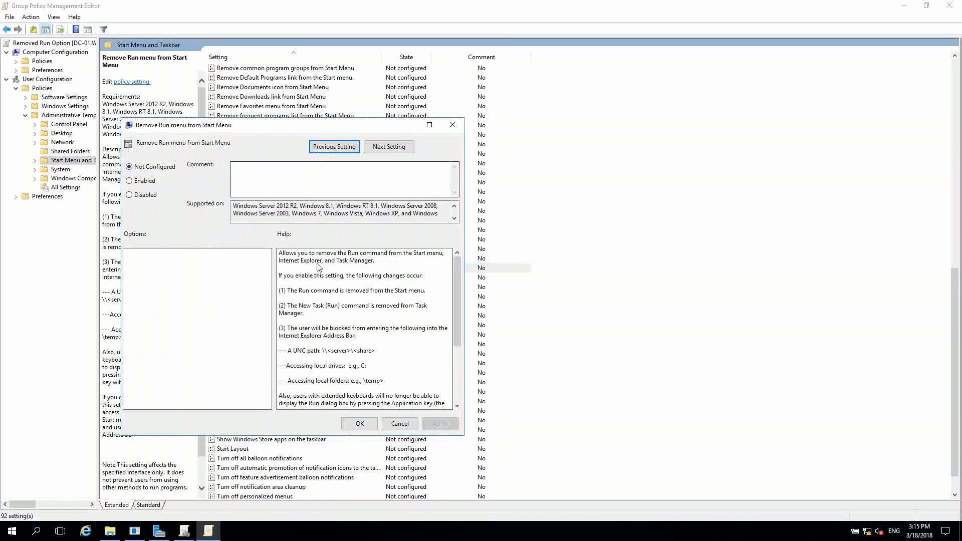
Step: Read through the help text of the Remove Run menu policy and move its dialog clear of the description pane
click(282, 258)
drag(282, 257, 392, 264)
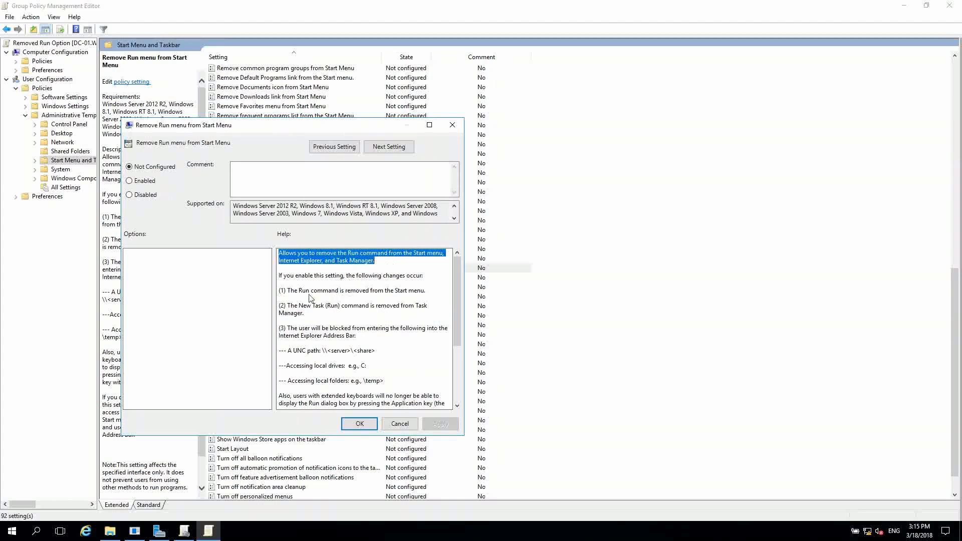
scroll(309, 313, down, 4)
scroll(309, 314, down, 1)
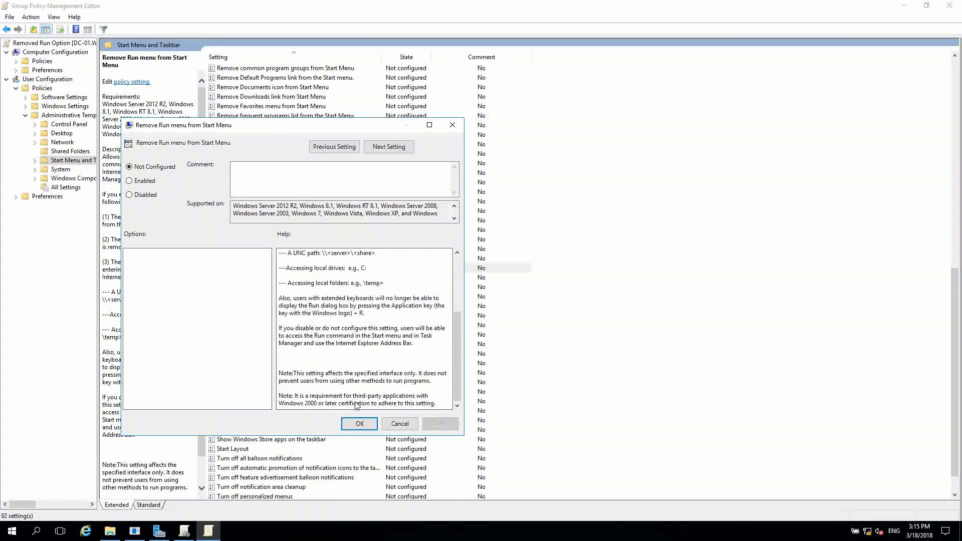
drag(440, 407, 291, 253)
scroll(290, 253, up, 5)
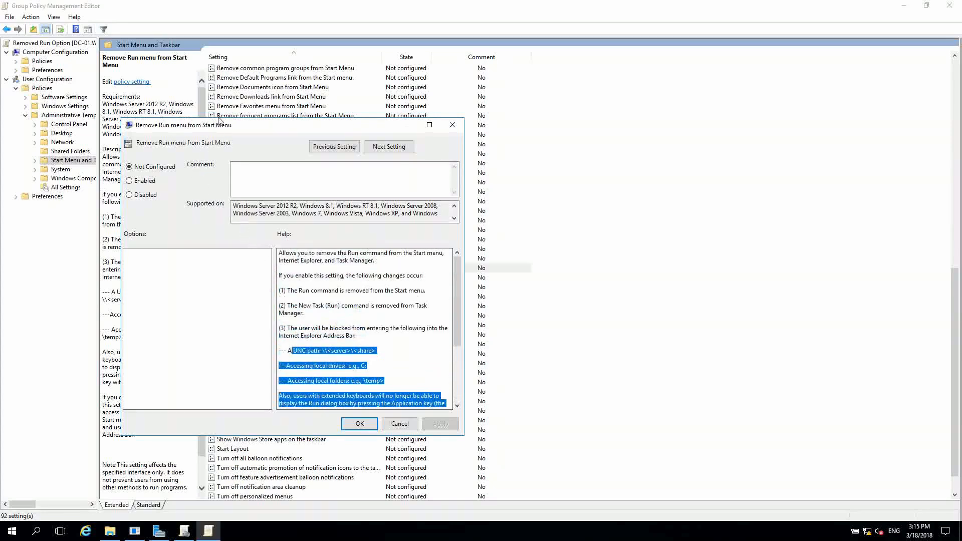
drag(220, 125, 369, 116)
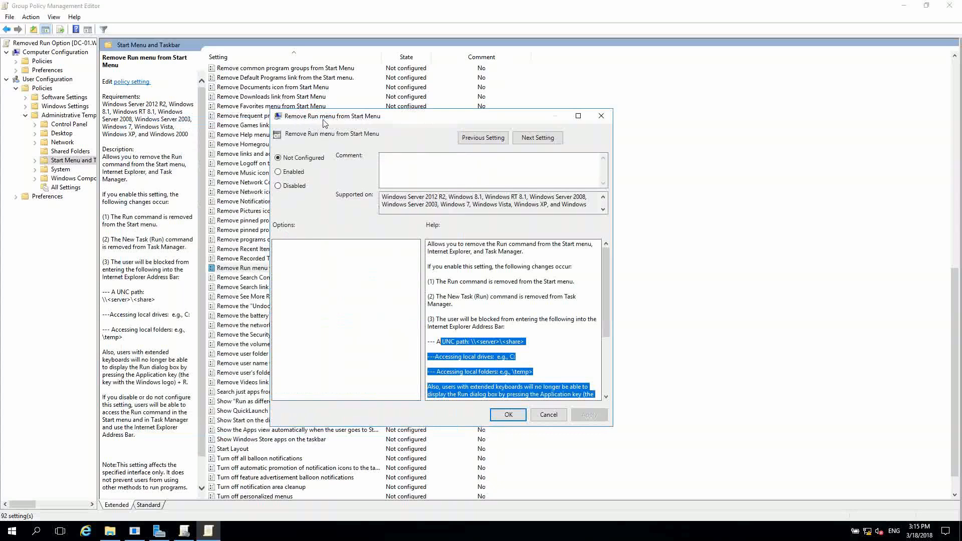
Step: Enable the "Remove Run menu from Start Menu" policy, apply it, and close the Removed Run Option GPO's editor
click(294, 172)
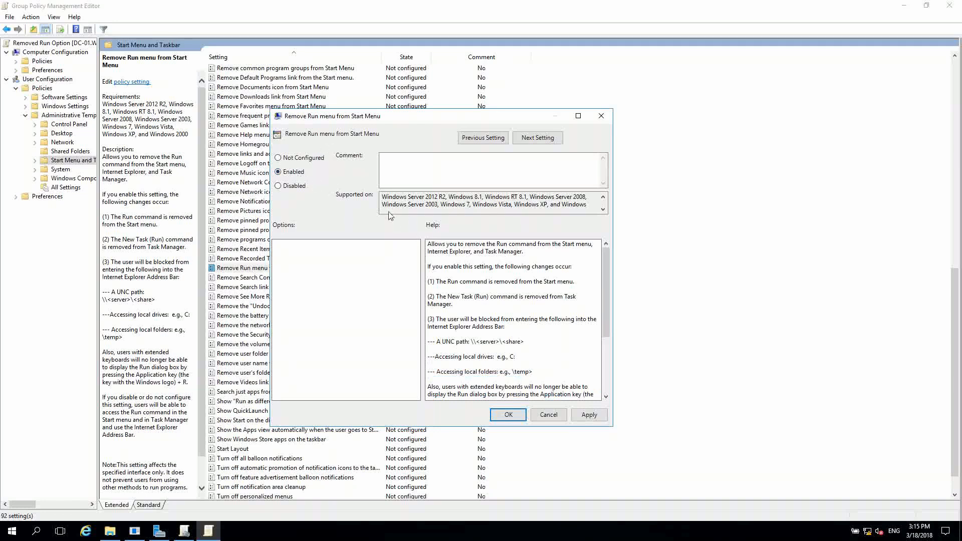
click(584, 415)
click(509, 416)
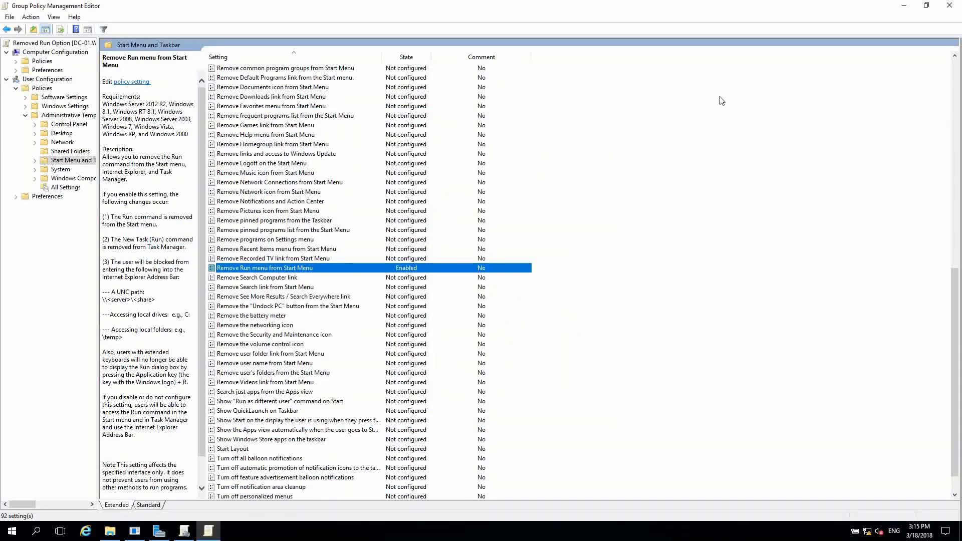
click(949, 6)
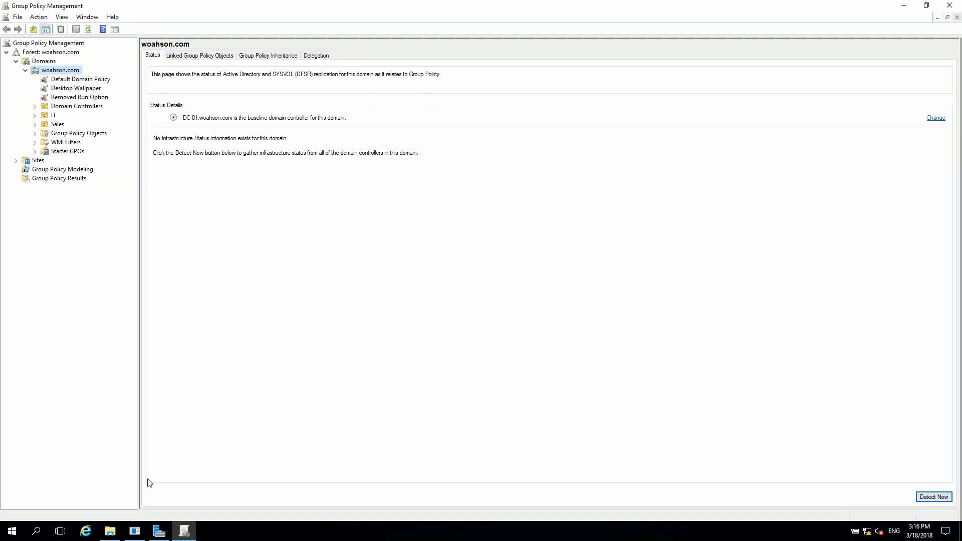
Step: Bring up the Local Disk (C:) window in File Explorer to view the Test folder
click(111, 533)
click(114, 538)
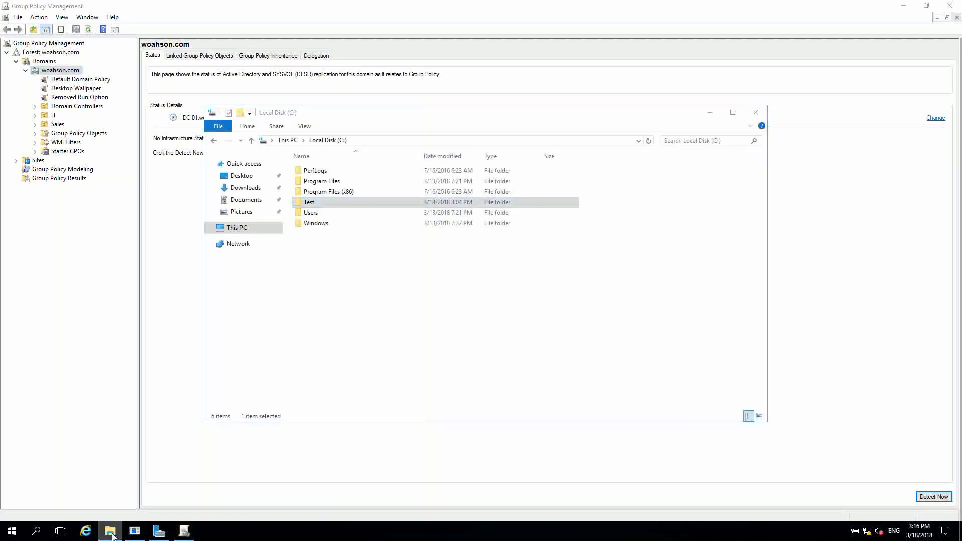
right_click(111, 535)
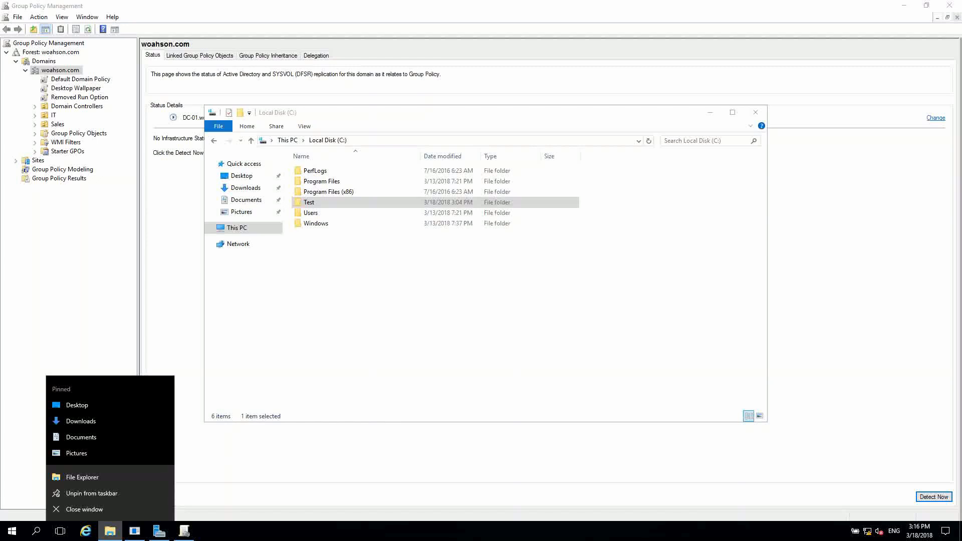
Step: Create a GPO named "Shared Folder" in the woahson.com domain and link it there
right_click(52, 70)
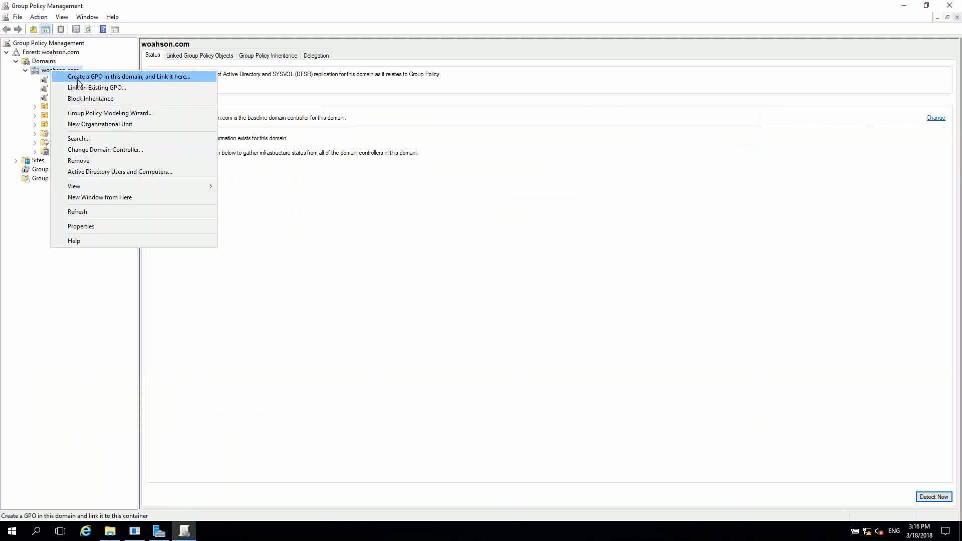
click(78, 79)
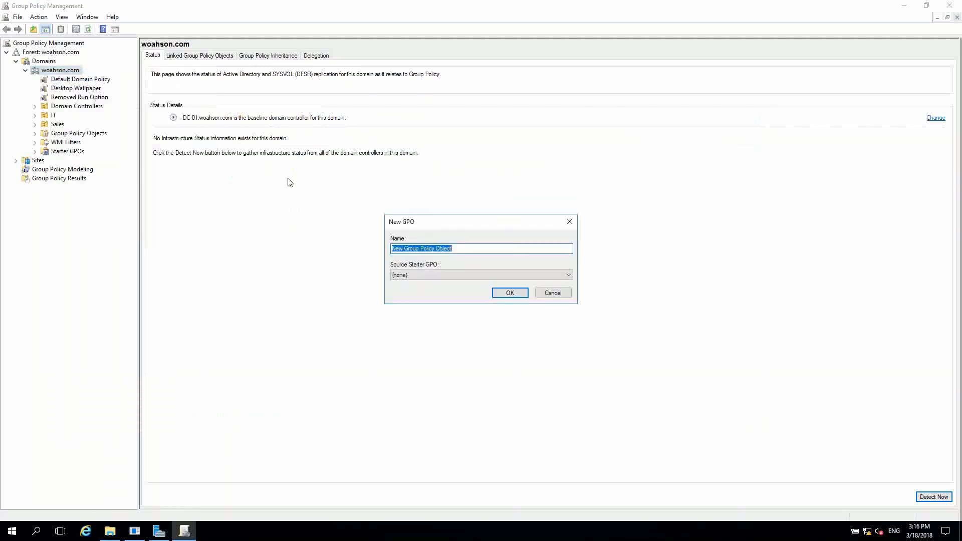
text(Share)
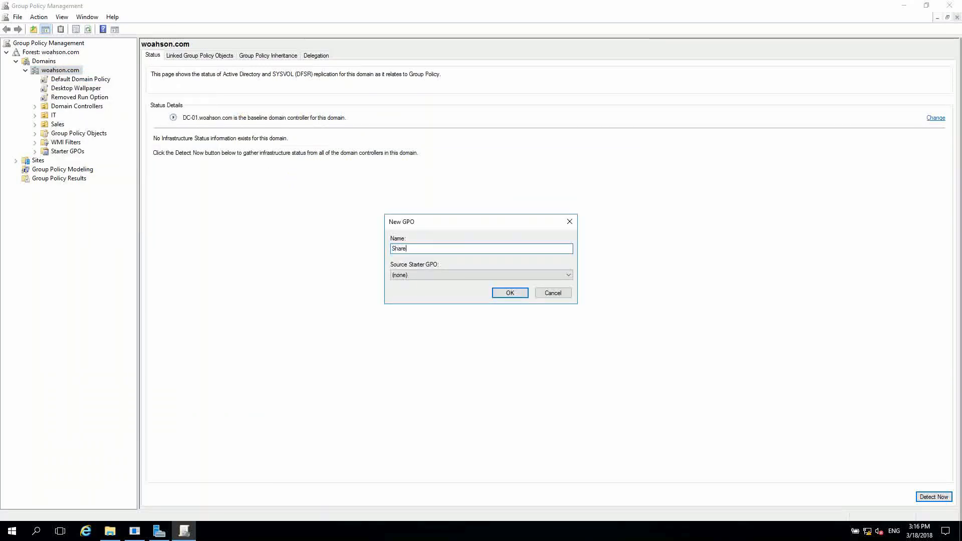
text(d Folder)
click(510, 295)
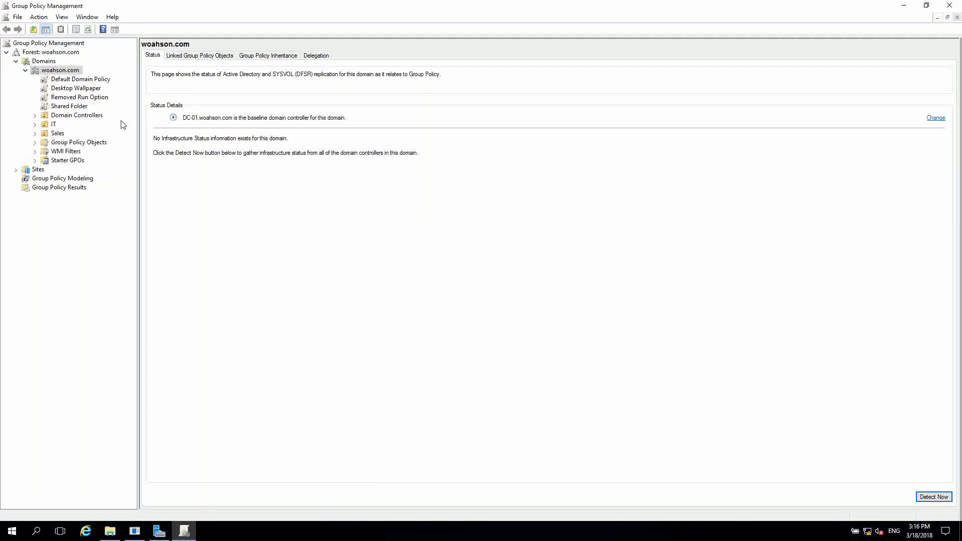
Step: Open the Shared Folder GPO for editing, show Drive Maps under User Configuration's Windows Settings preferences, and maximize the editor
right_click(74, 108)
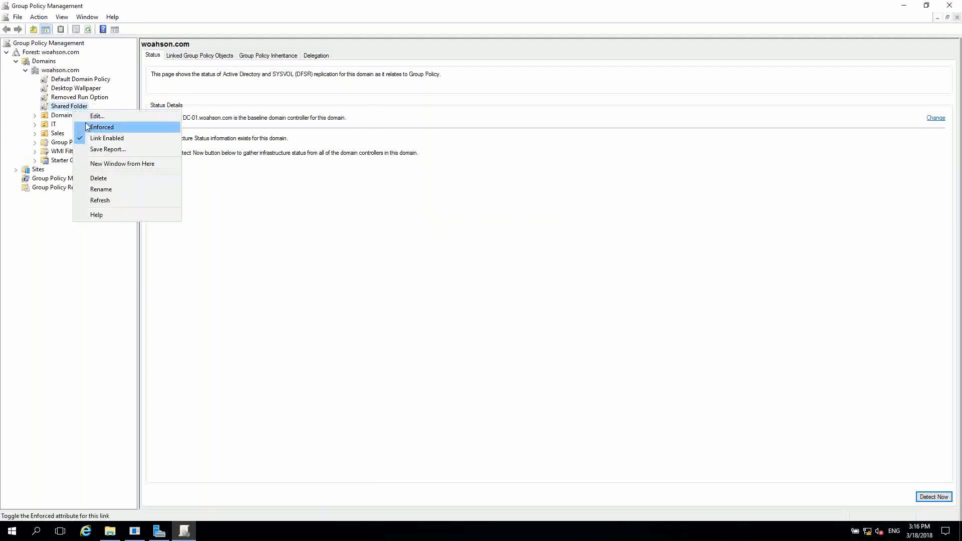
click(112, 116)
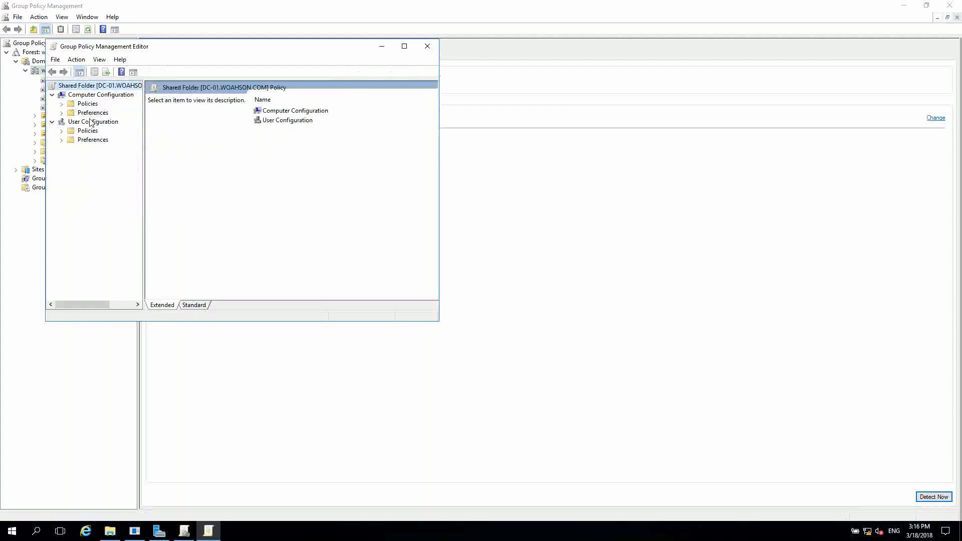
click(71, 140)
click(62, 141)
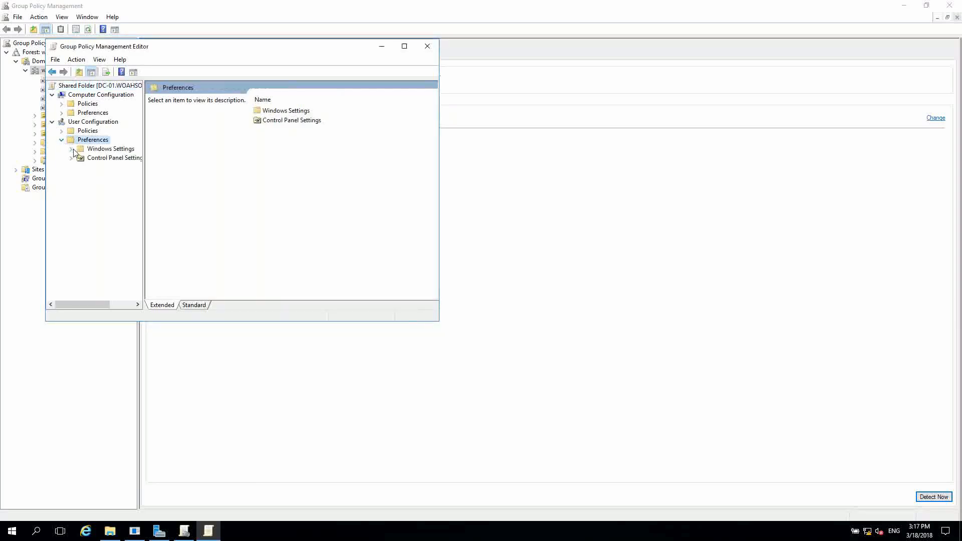
click(72, 150)
click(110, 167)
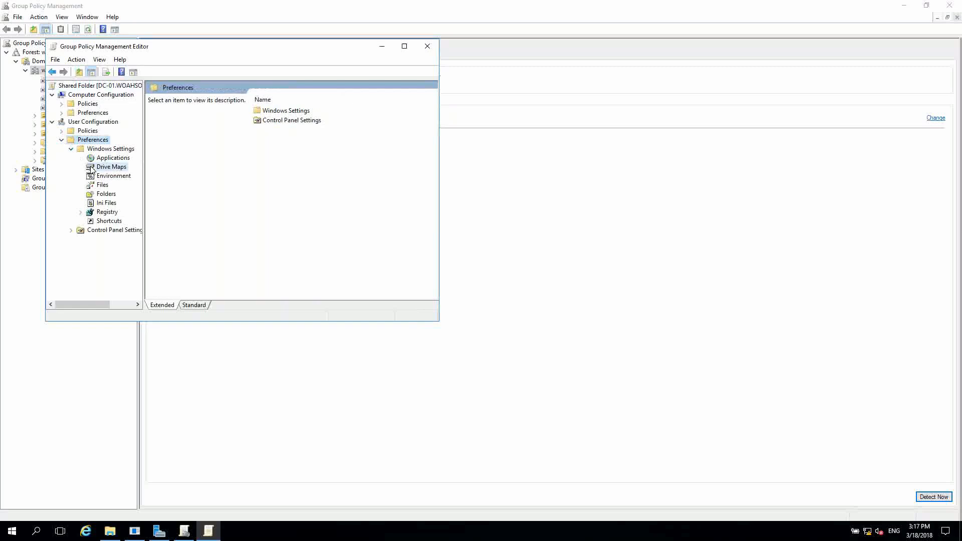
right_click(307, 148)
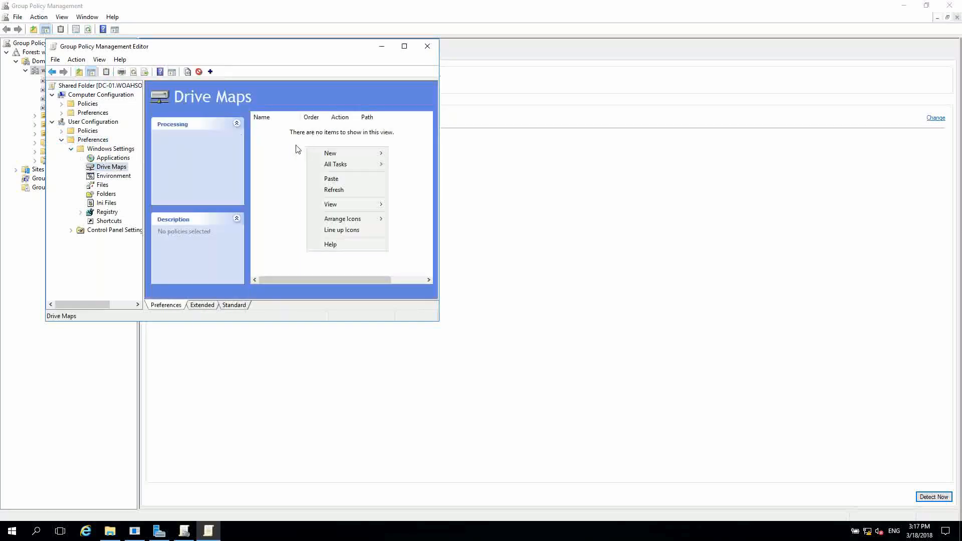
click(296, 145)
click(404, 46)
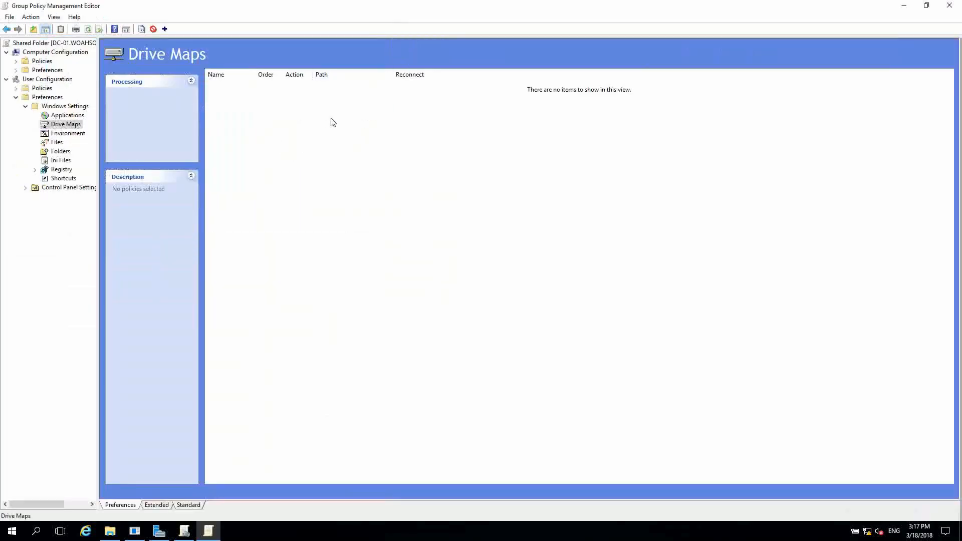
Step: Start a new mapped drive with the action Update and the location \\DC-01\Test
right_click(307, 160)
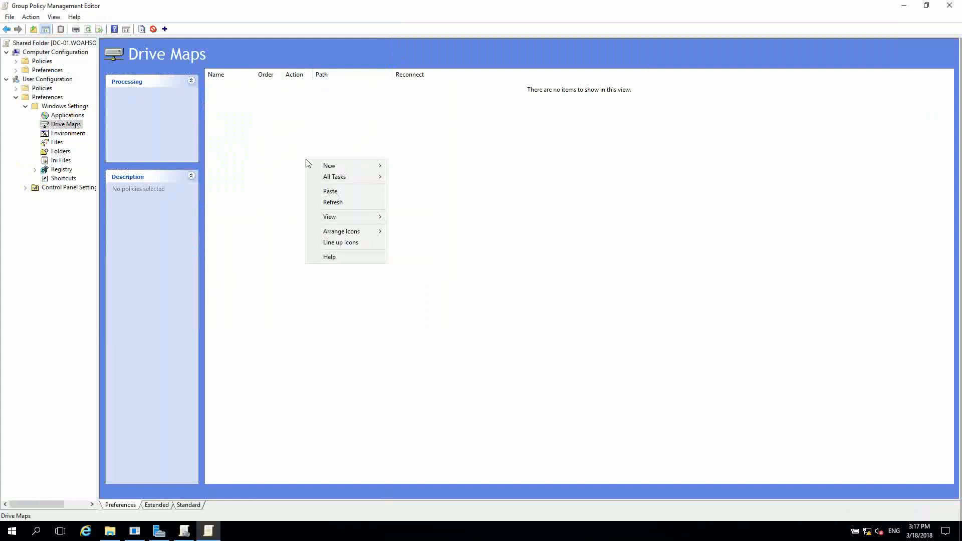
mouse_move(369, 166)
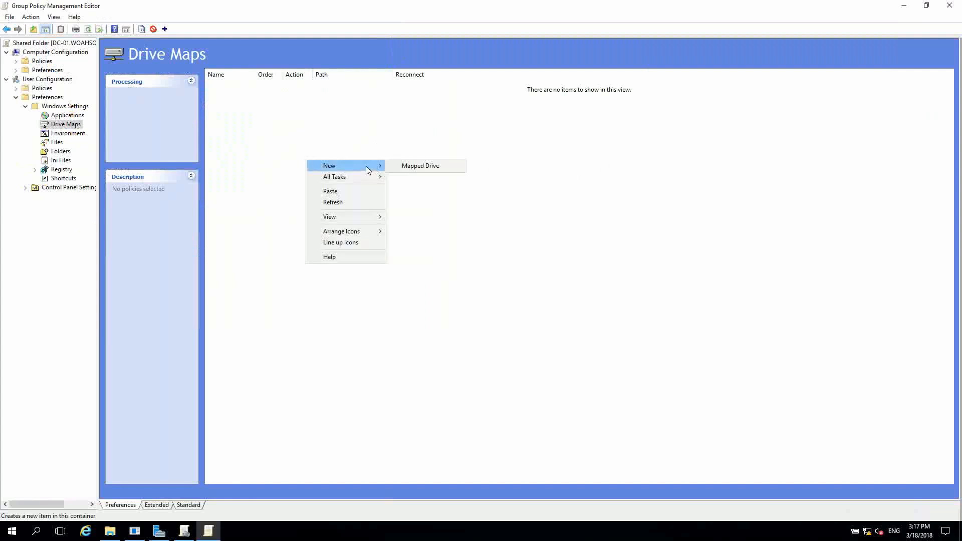
click(415, 170)
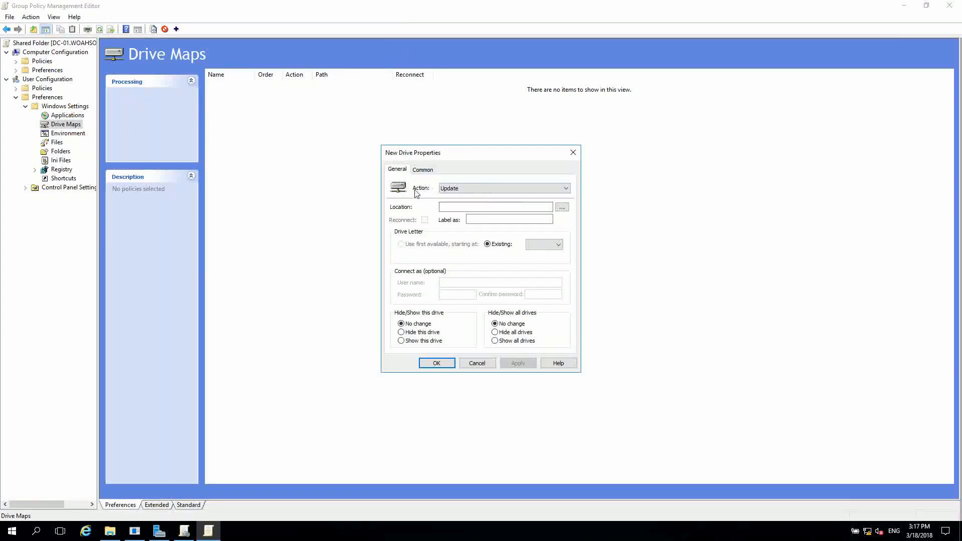
click(471, 188)
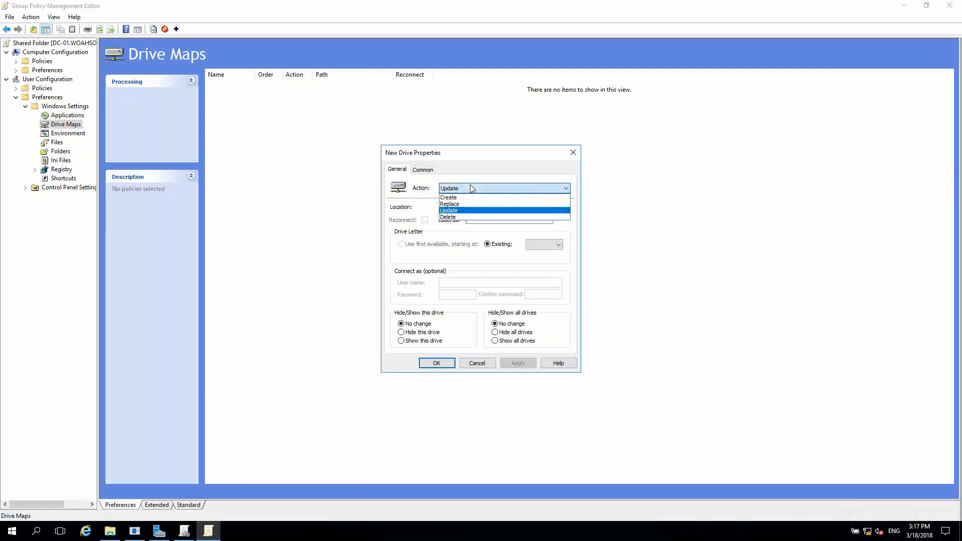
click(461, 210)
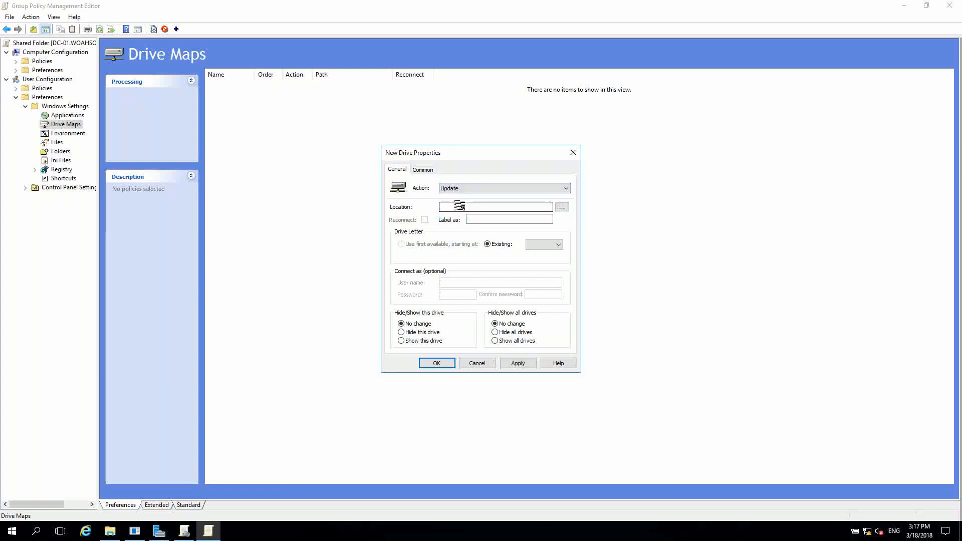
click(460, 206)
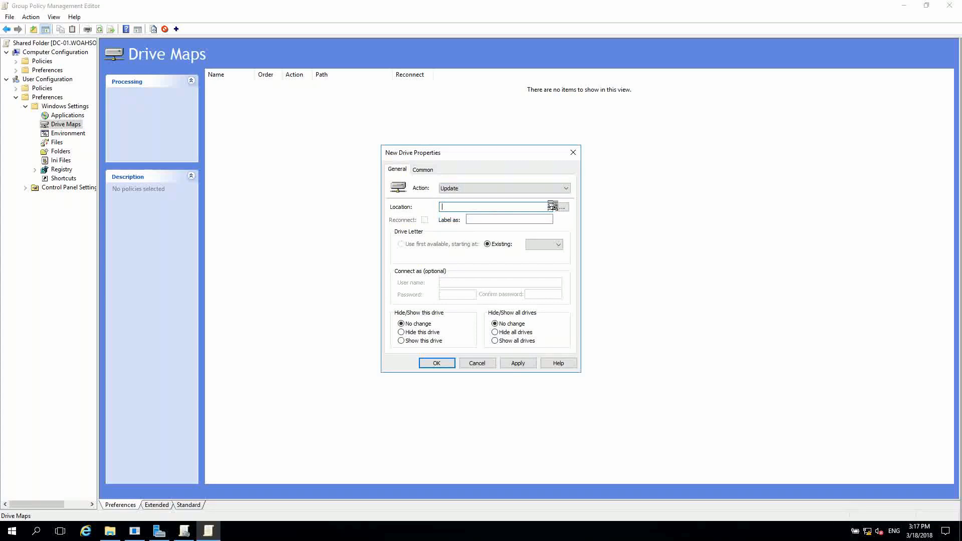
text(\\DC-01\Test)
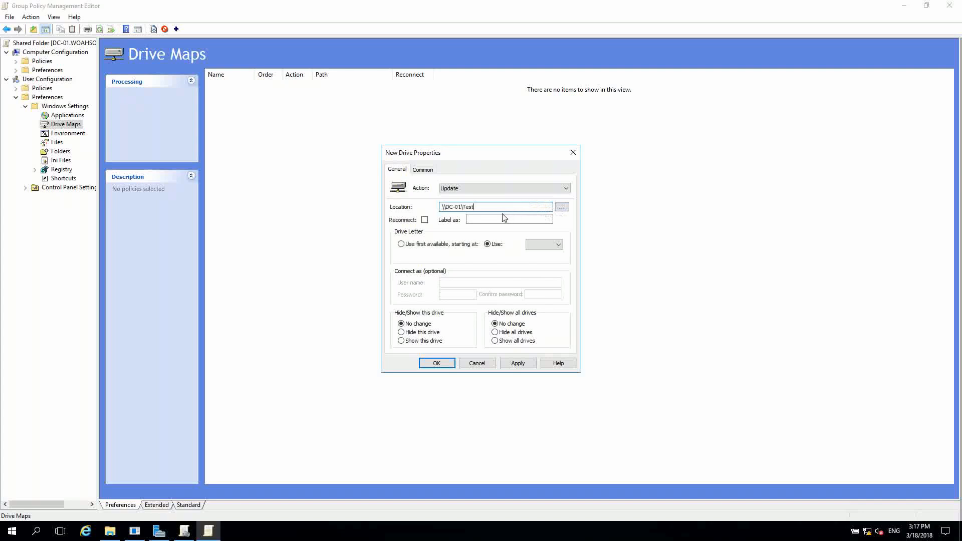
click(103, 532)
click(103, 532)
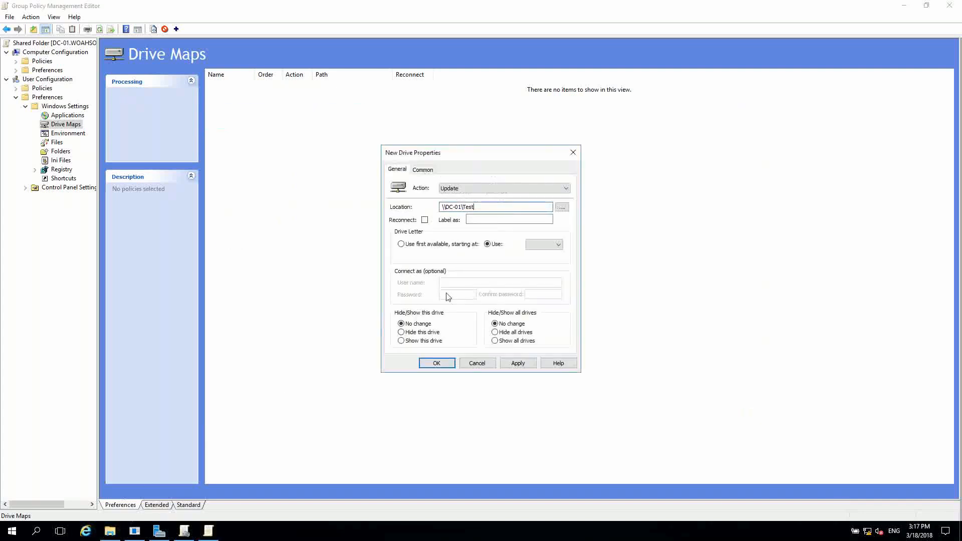
Step: Turn on Reconnect for the mapped drive and set its visibility options to Show this drive and Show all drives
click(425, 220)
click(401, 341)
click(504, 341)
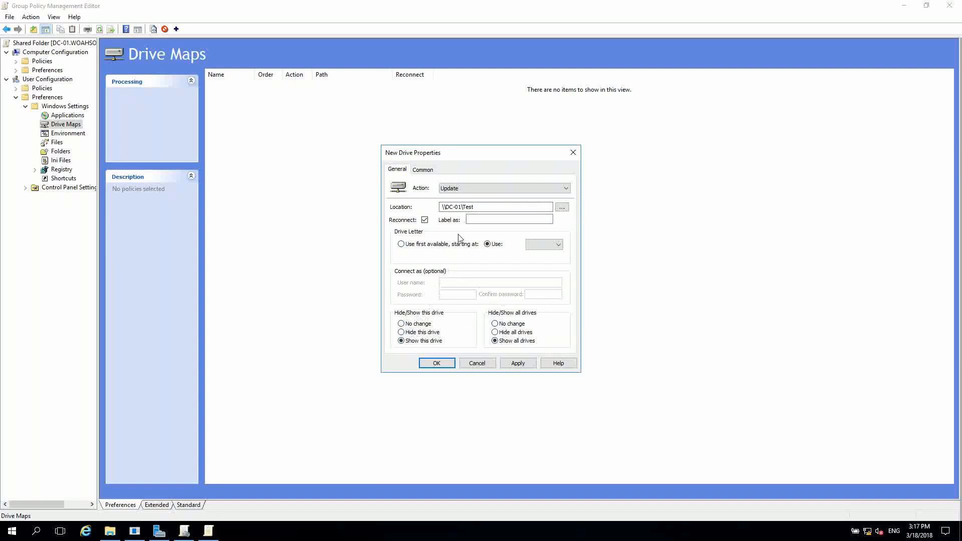
Step: Assign drive letter W to the \\DC-01\Test mapping, then apply and save the new mapped drive
click(439, 245)
click(535, 247)
click(458, 247)
click(488, 245)
click(530, 246)
scroll(544, 293, down, 4)
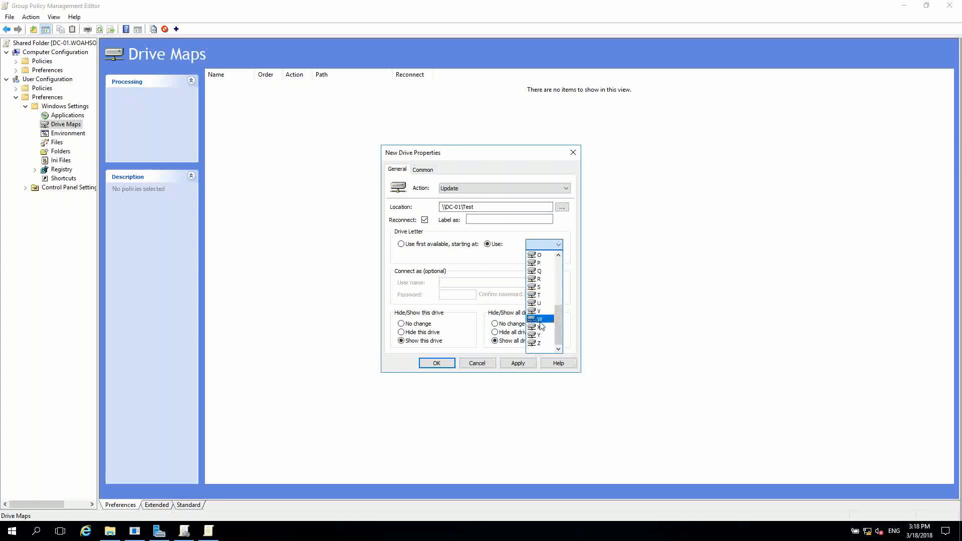
click(547, 348)
click(530, 364)
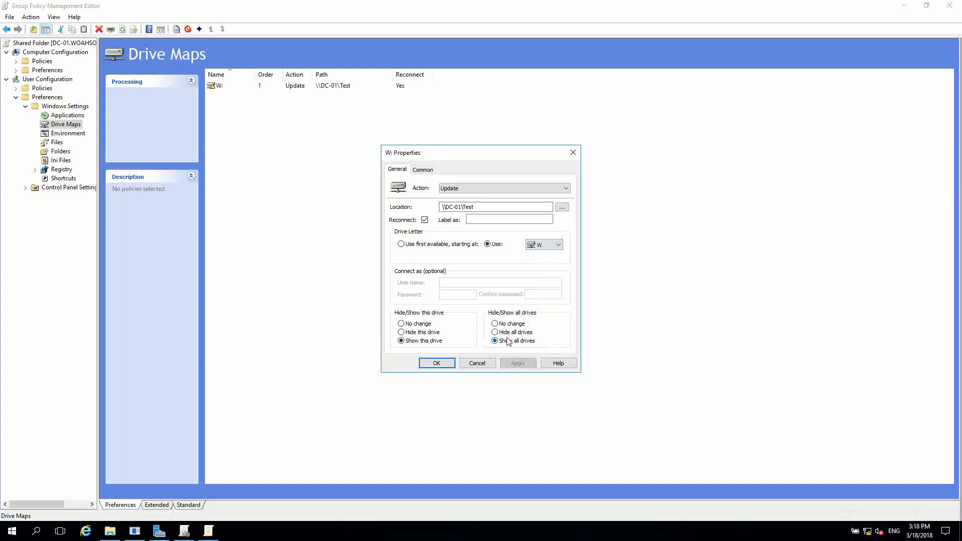
click(436, 363)
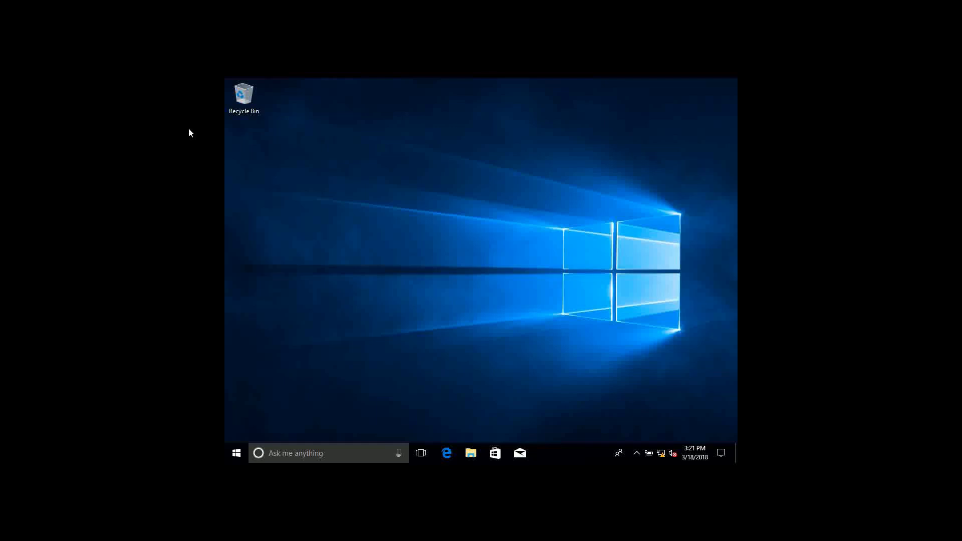
Step: On the Windows 10 client, view the system's About page and its device specifications, dismissing the OneDrive notification
click(236, 453)
right_click(237, 453)
click(279, 224)
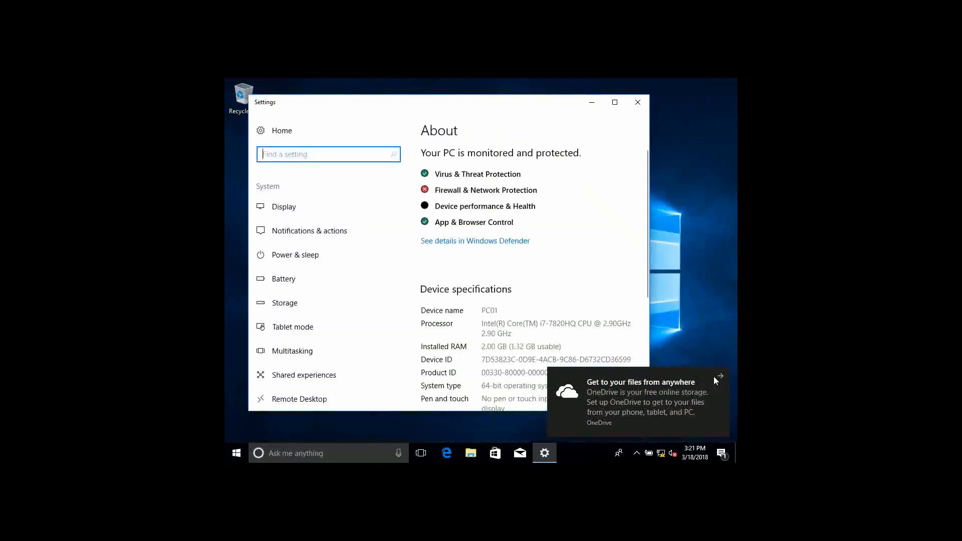
click(720, 376)
scroll(501, 273, down, 3)
scroll(441, 247, up, 3)
Step: Search the client for "domain", check the domain connection in the Access work or school settings, and close Settings
click(237, 453)
text(domain)
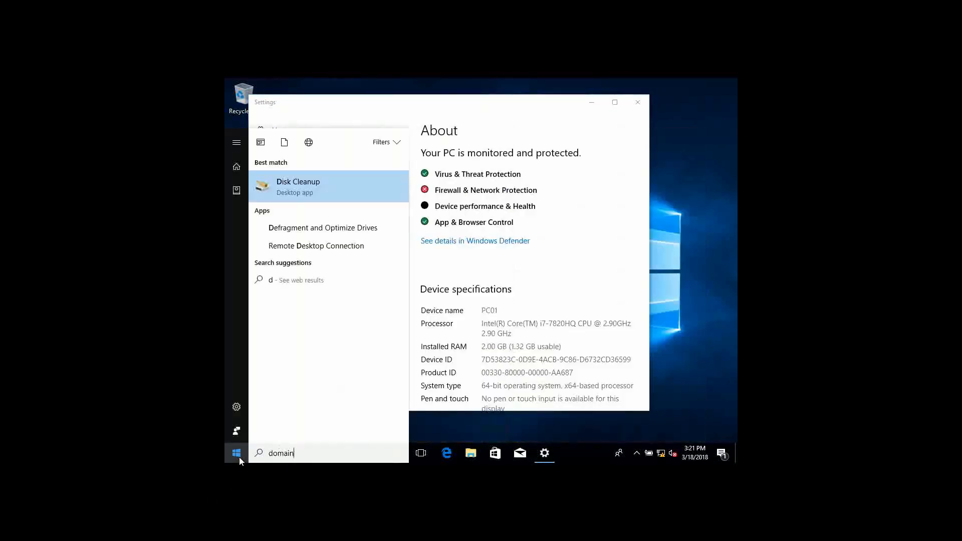
click(296, 236)
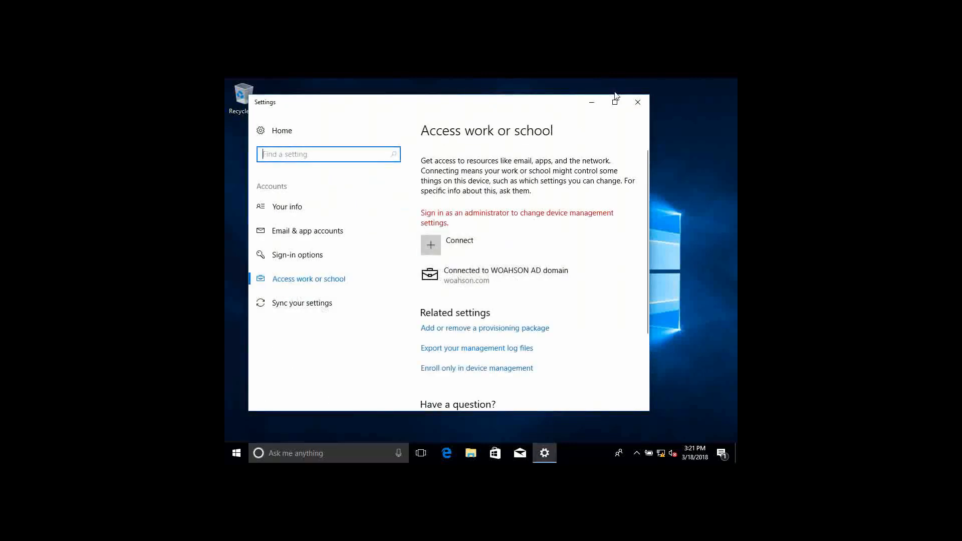
click(637, 102)
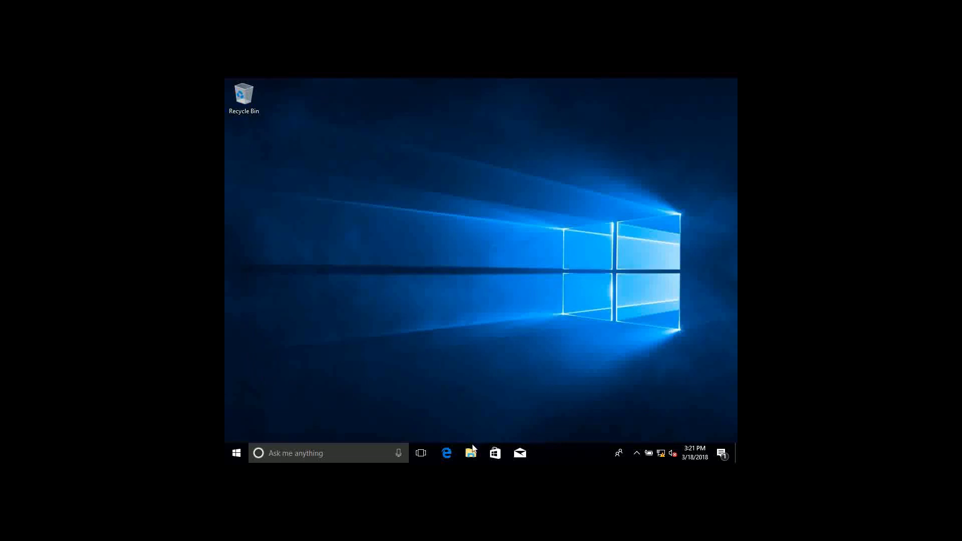
Step: Open File Explorer, then try to launch Run on the client by searching for "run", and dismiss the resulting dialog
click(472, 450)
click(227, 458)
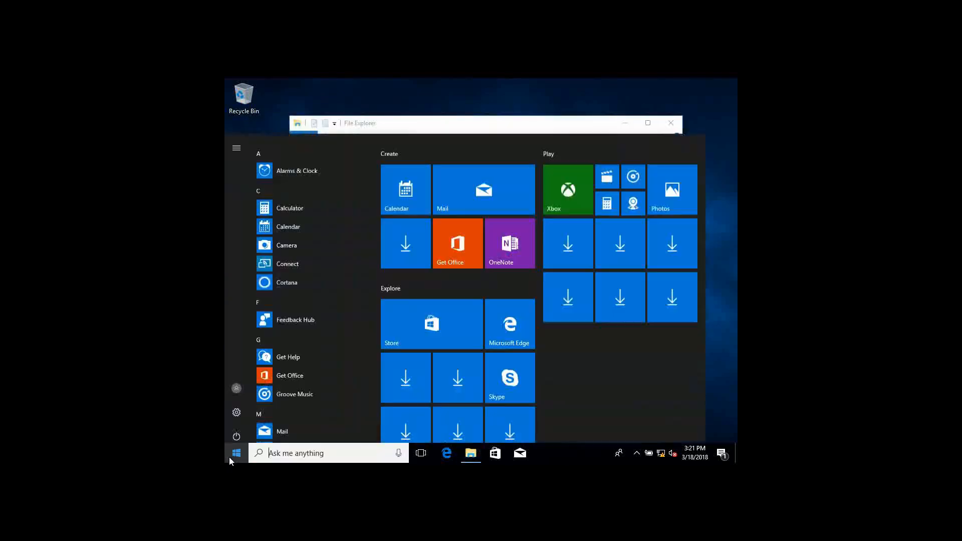
text(run)
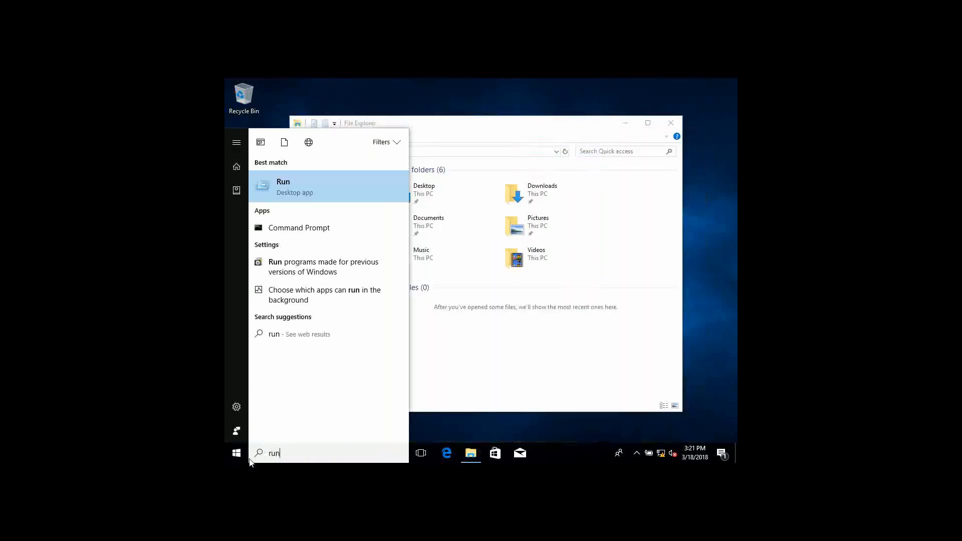
key(Return)
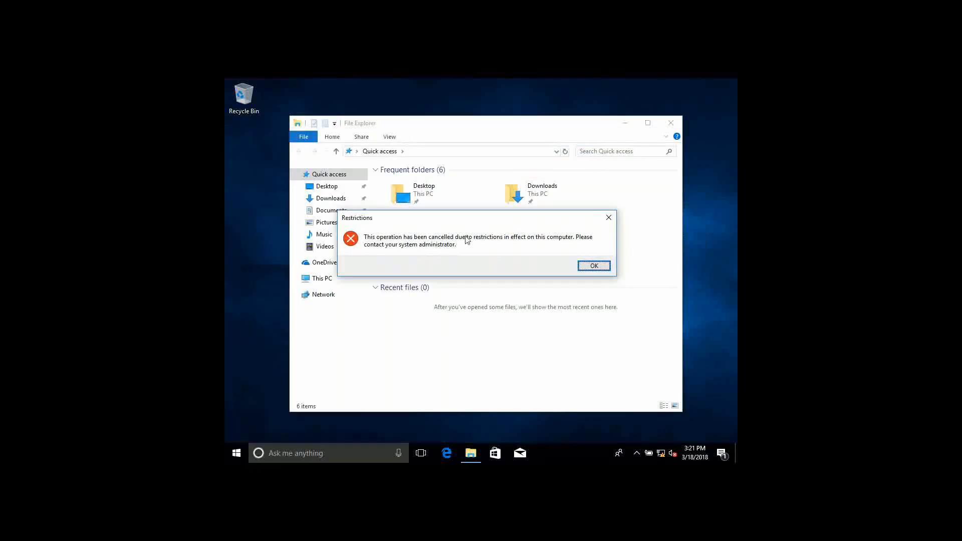
click(592, 267)
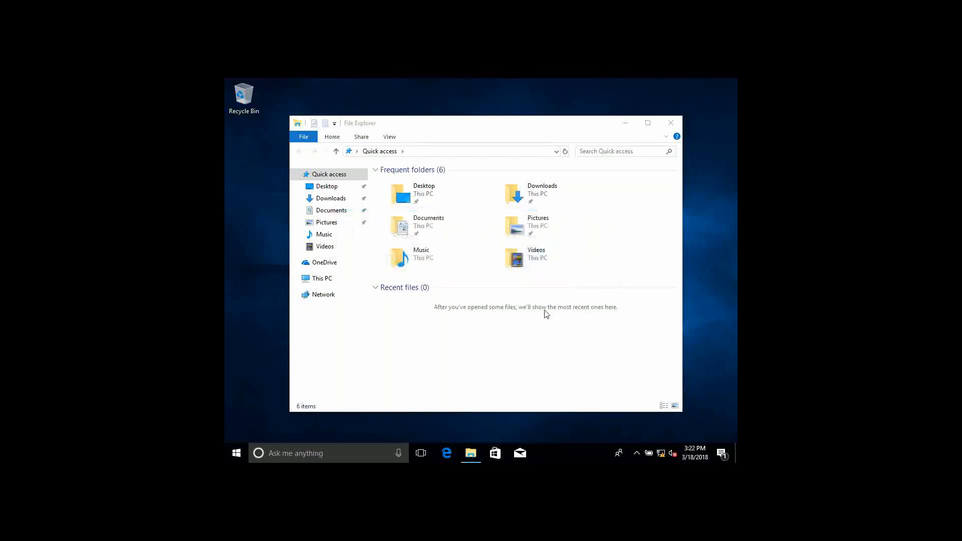
Step: Show This PC on the client and open the mapped network drive Test (W:) to check its contents
click(323, 279)
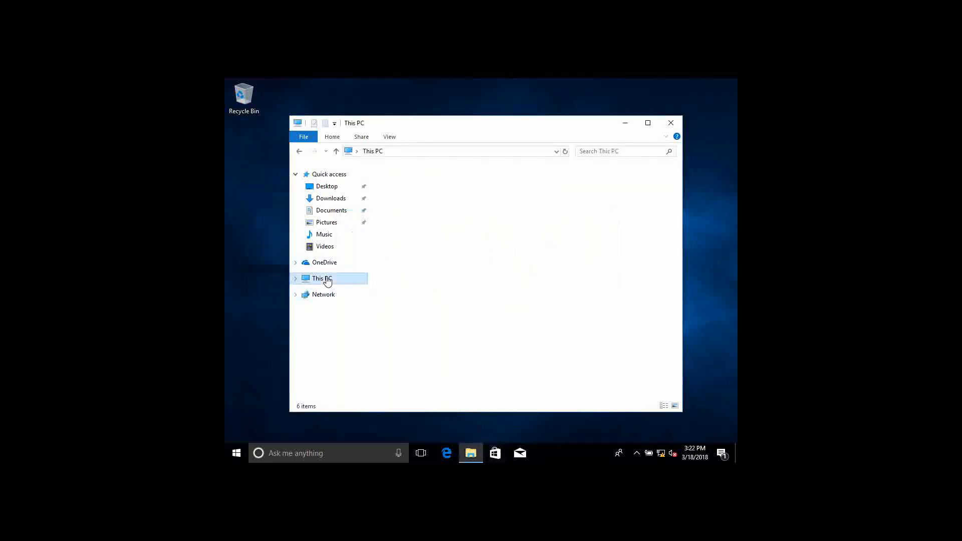
click(440, 369)
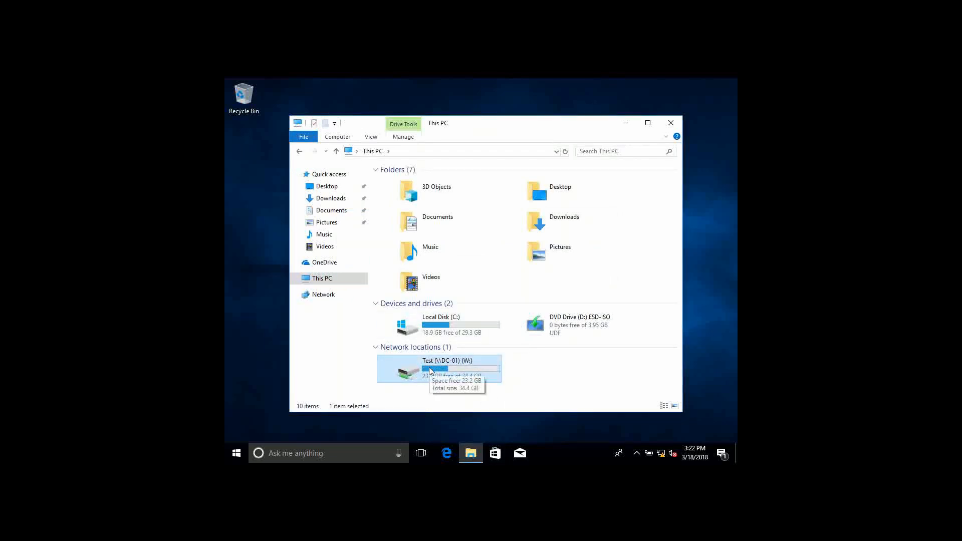
double_click(439, 377)
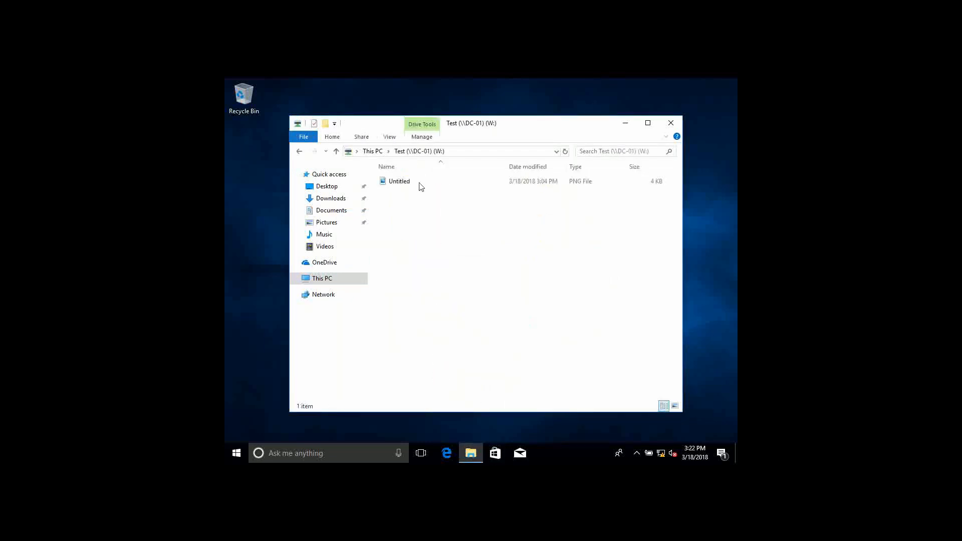